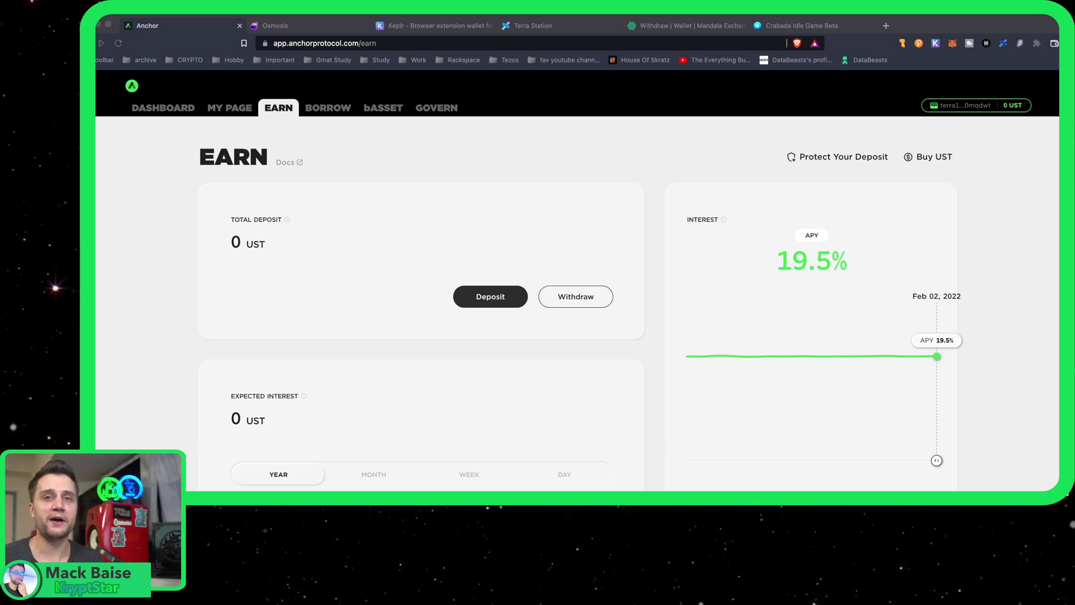
Review Anchor's Earn page showing the 0.001 UST total deposit at 19.5% APY.
scroll(731, 447, "down", 3)
scroll(727, 444, "up", 3)
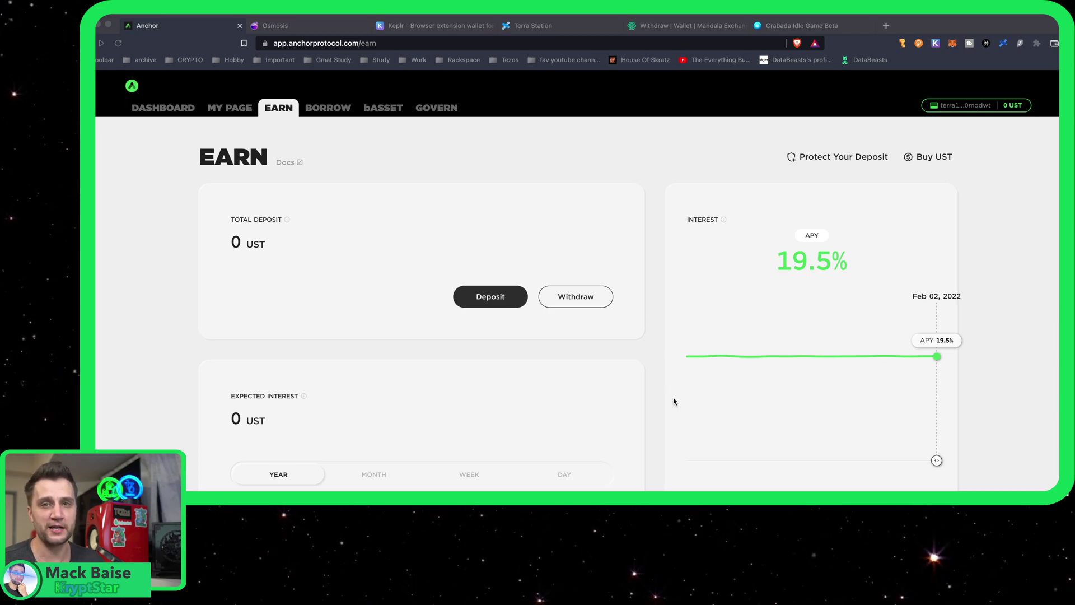
scroll(674, 401, "down", 2)
scroll(747, 425, "up", 2)
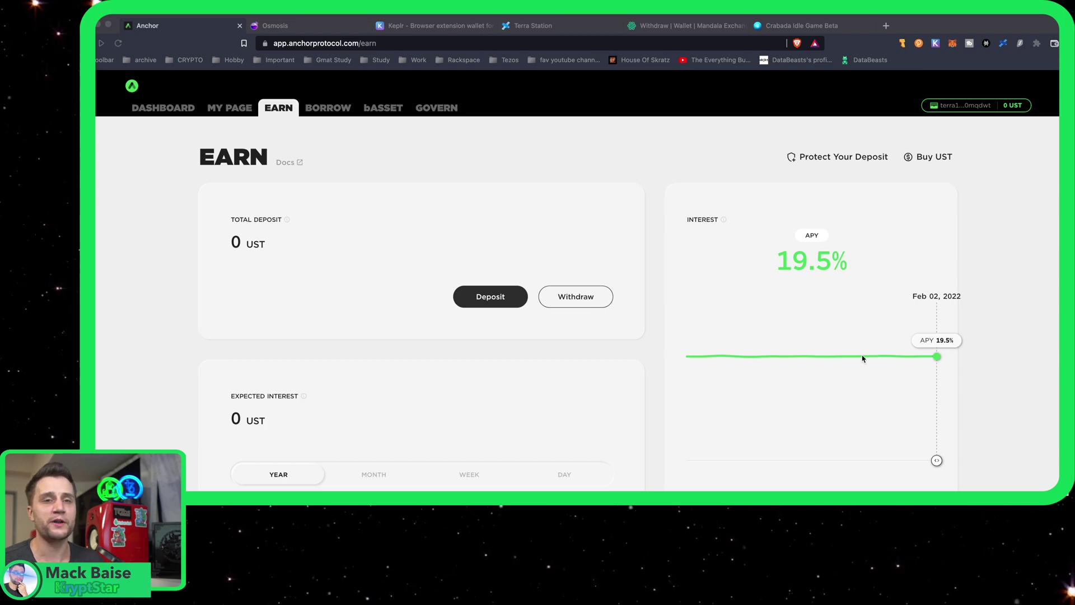
scroll(864, 355, "down", 3)
scroll(847, 371, "up", 3)
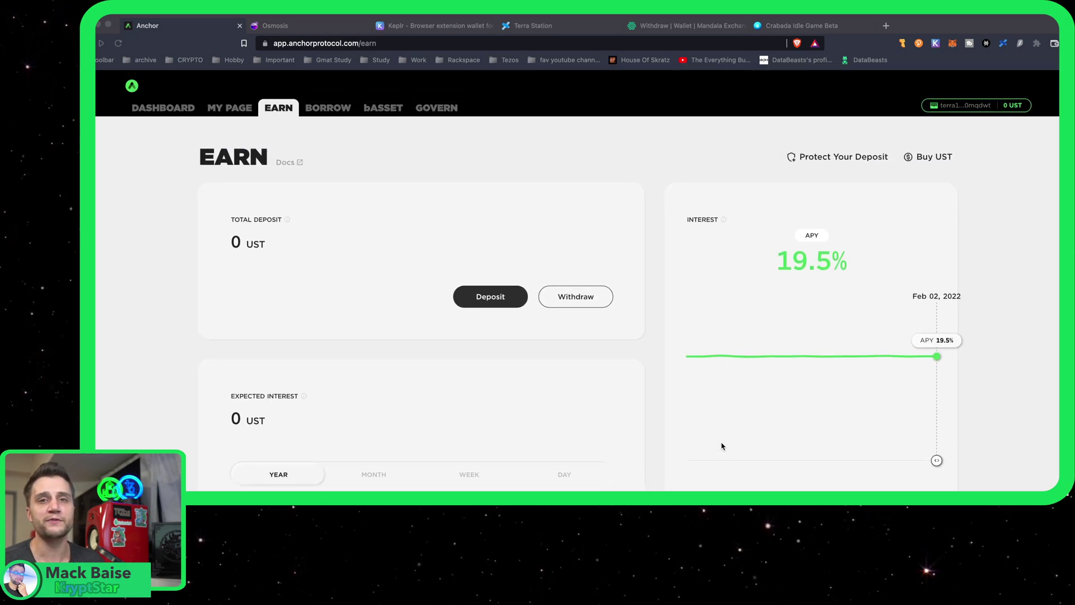
scroll(723, 444, "down", 3)
scroll(722, 437, "up", 3)
scroll(727, 422, "down", 2)
scroll(864, 365, "up", 2)
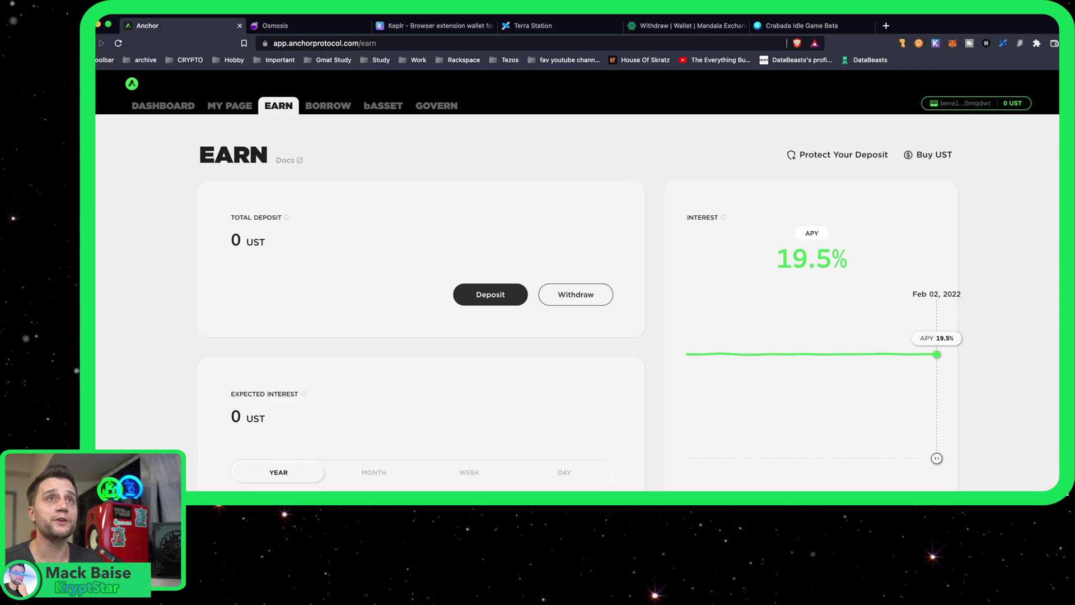
Check Terra Station, then confirm in Keplr that the Osmosis account holds 0 OSMO.
left_click(1005, 44)
left_click(1004, 44)
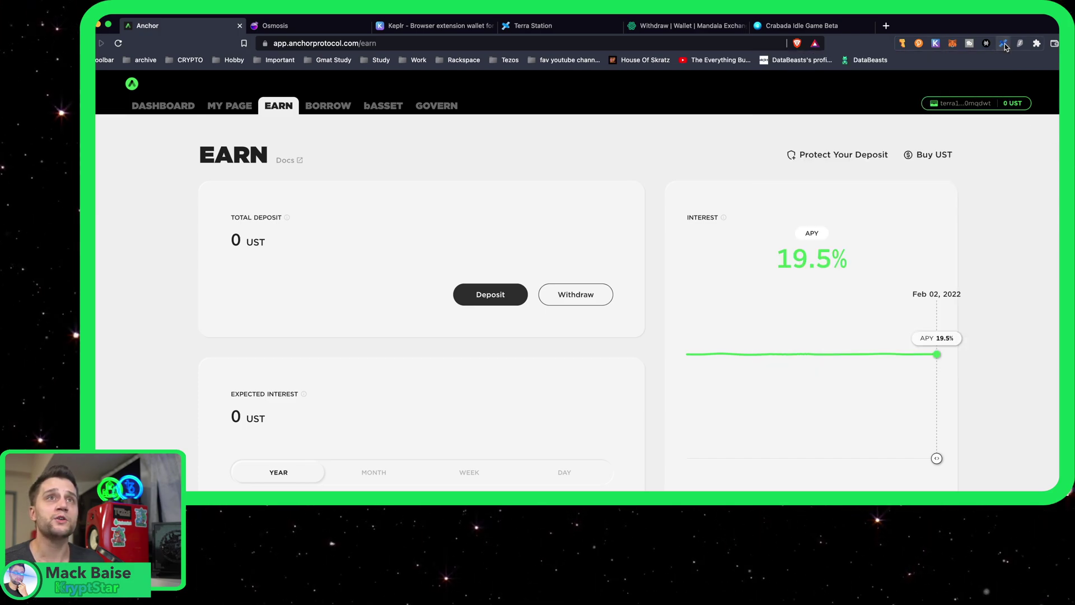
left_click(936, 44)
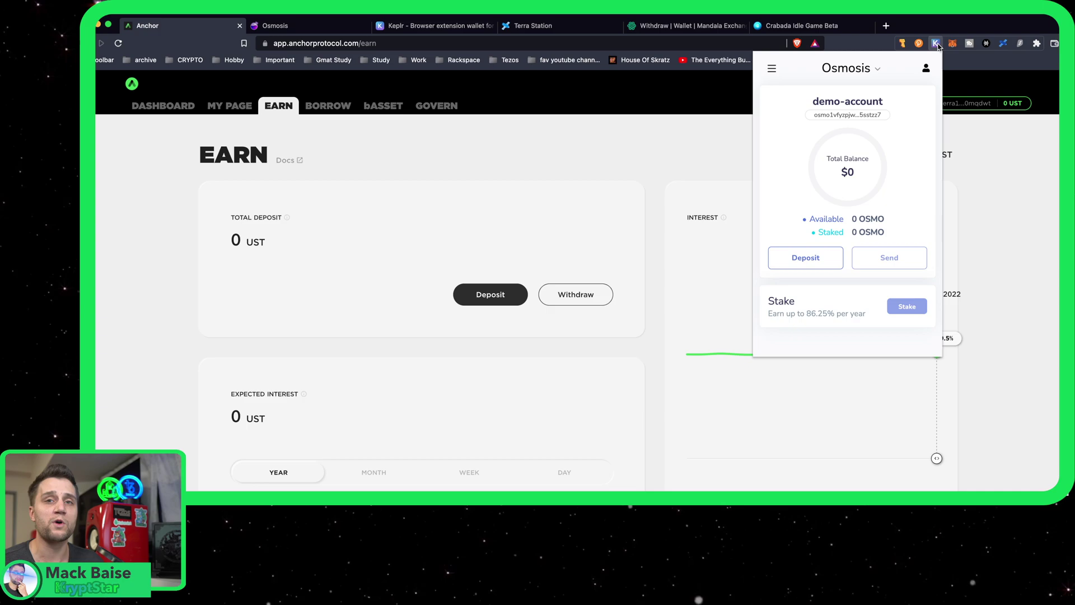
left_click(937, 45)
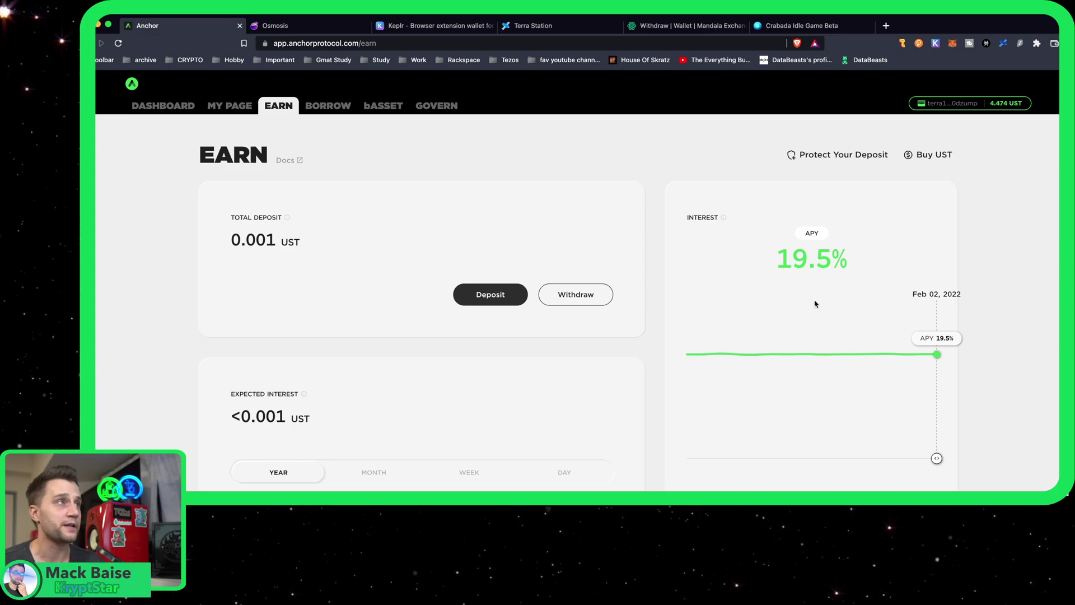
Search Osmosis's pool list for 'ust' and locate Pool #562 LUNA/UST at 60.64% APR.
left_click(300, 26)
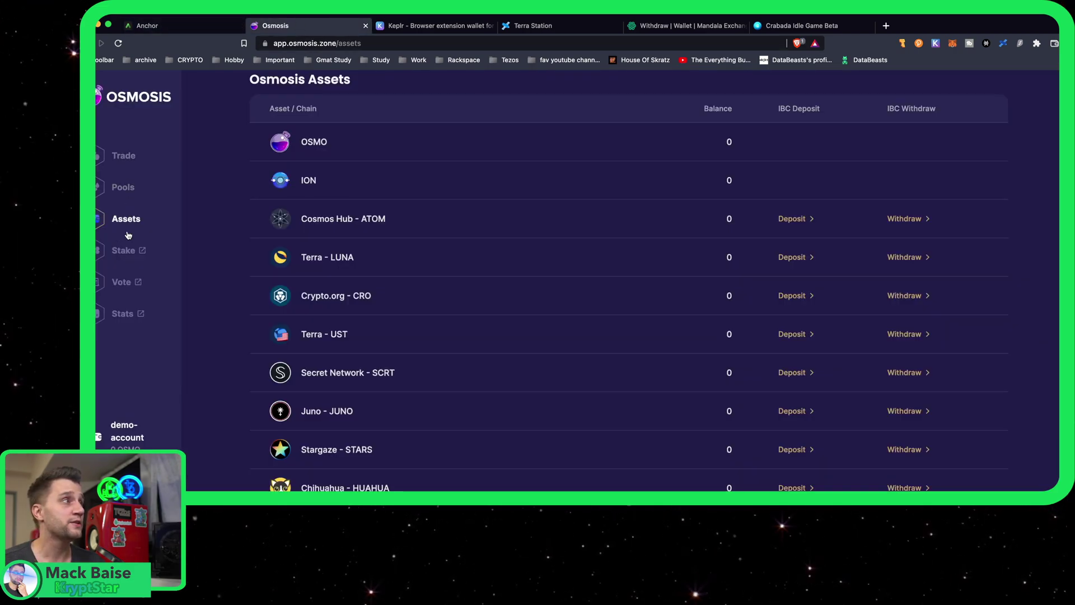
left_click(122, 197)
scroll(614, 285, "down", 3)
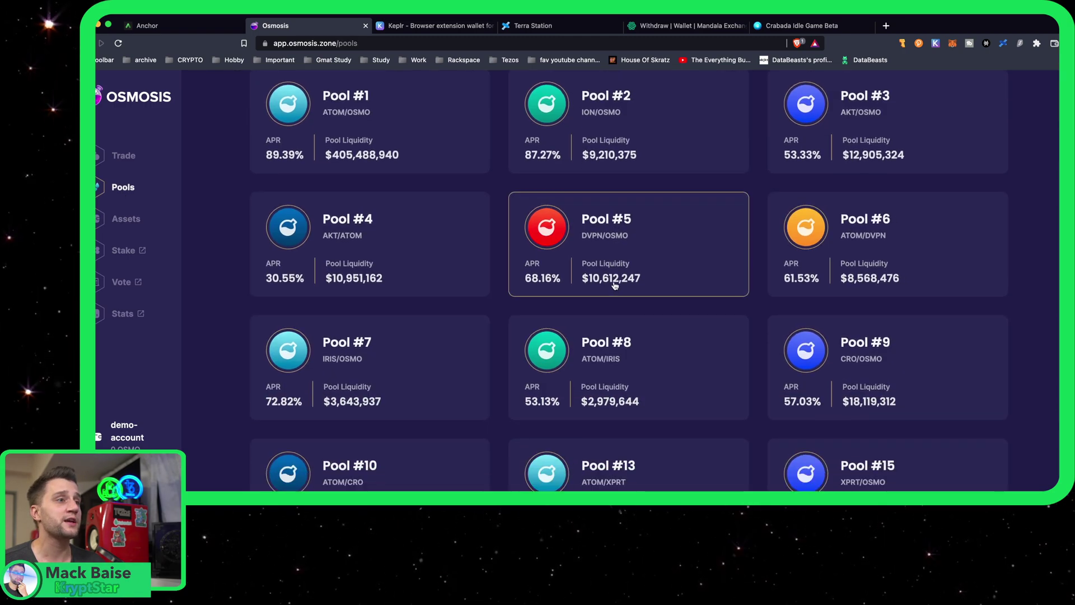
key("super+f")
type("ust")
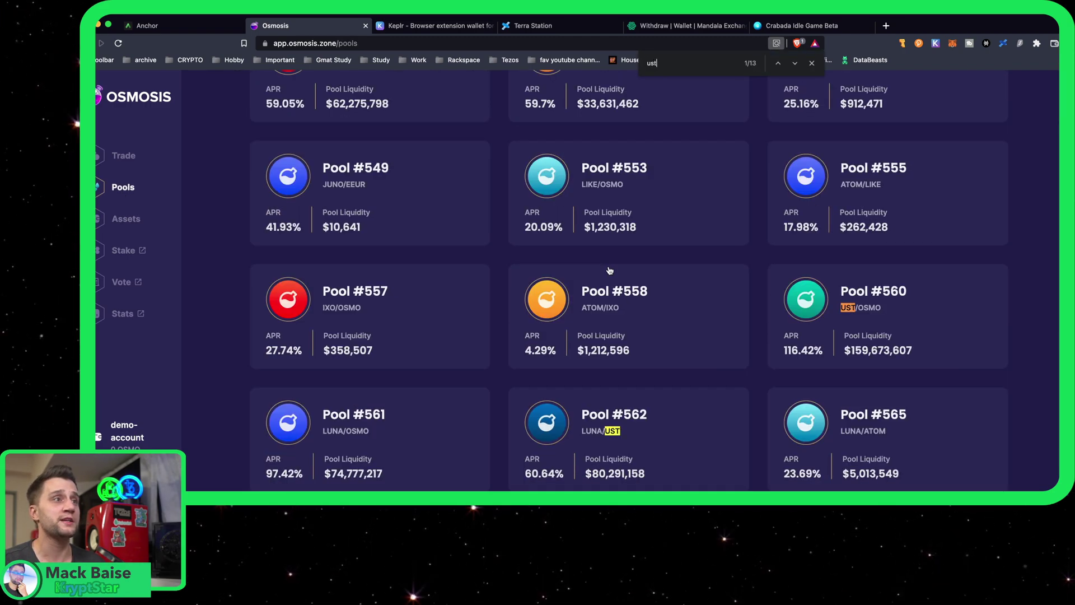
scroll(566, 347, "down", 3)
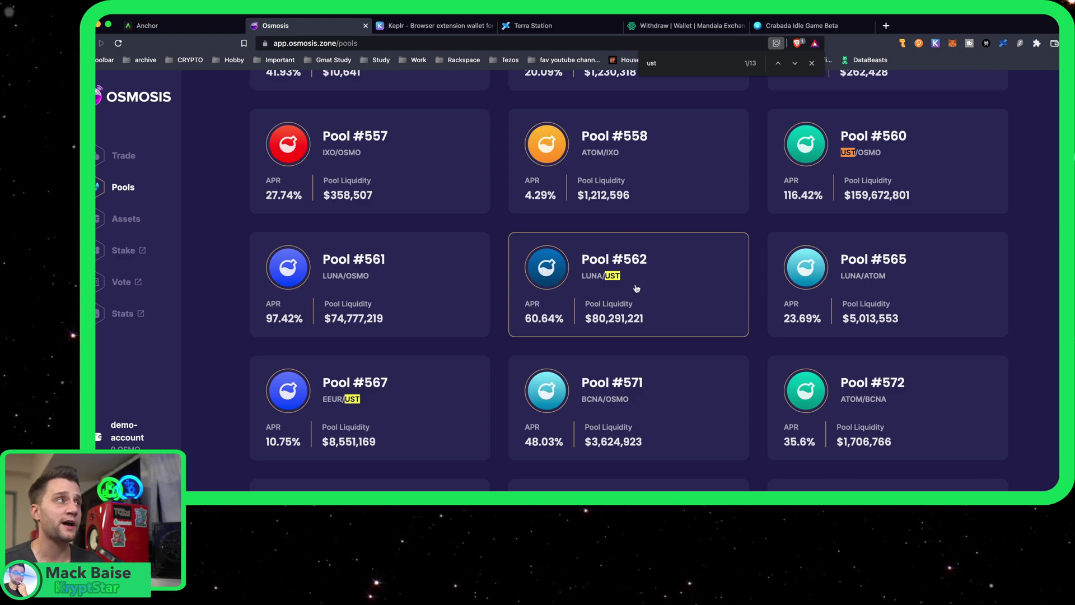
scroll(638, 285, "up", 1)
scroll(635, 288, "down", 2)
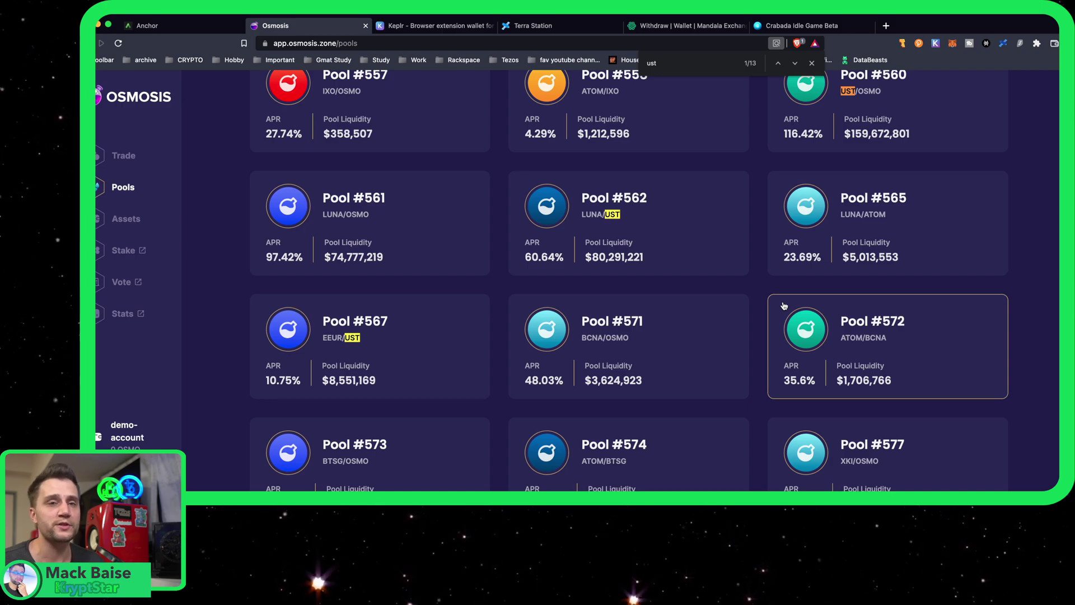
left_click(191, 28)
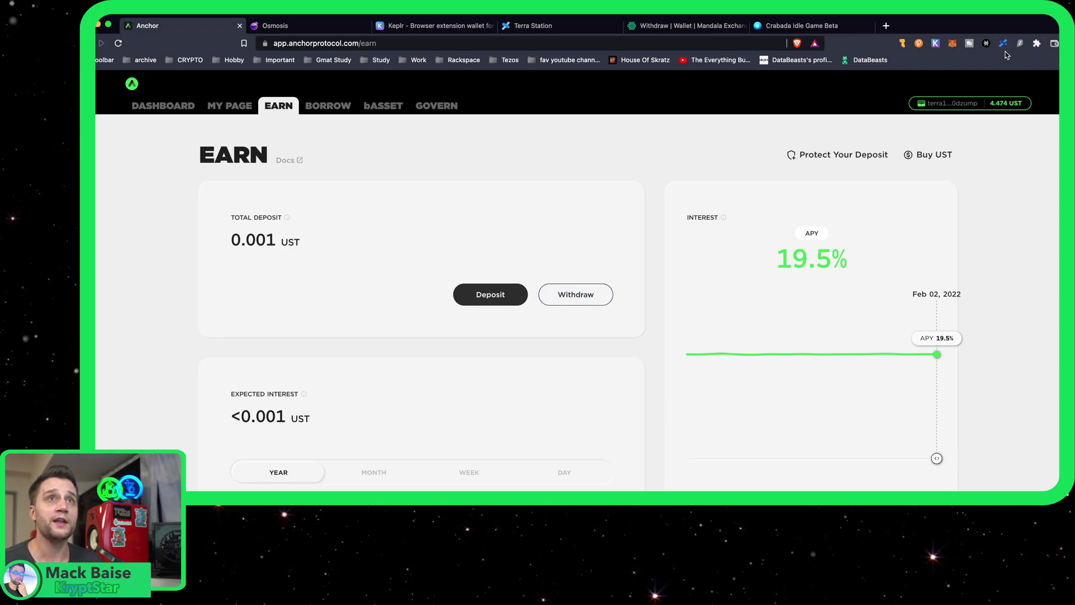
left_click(302, 26)
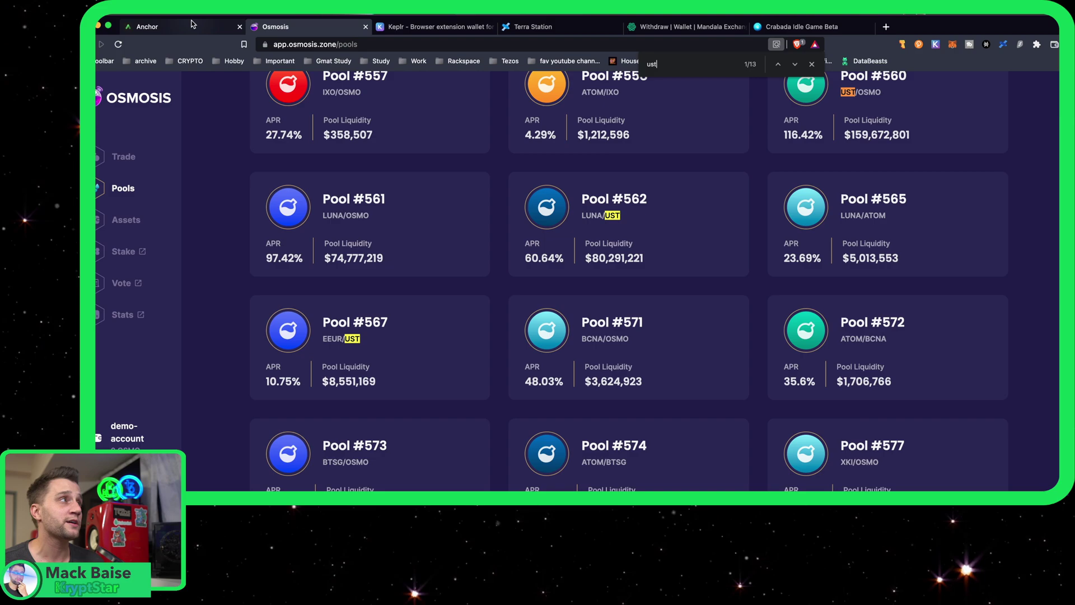
left_click(149, 26)
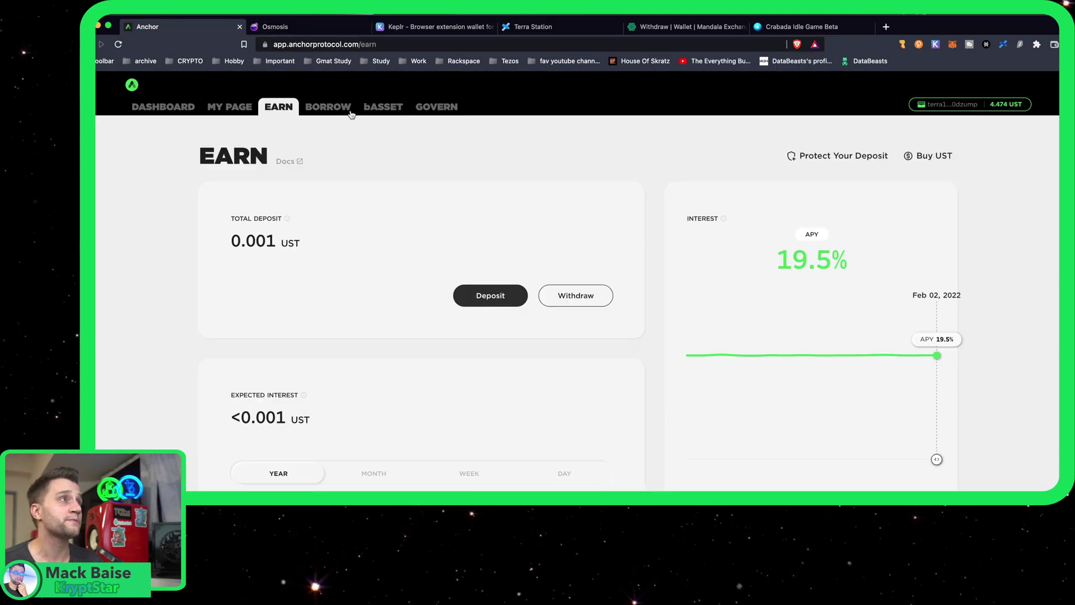
left_click(1004, 45)
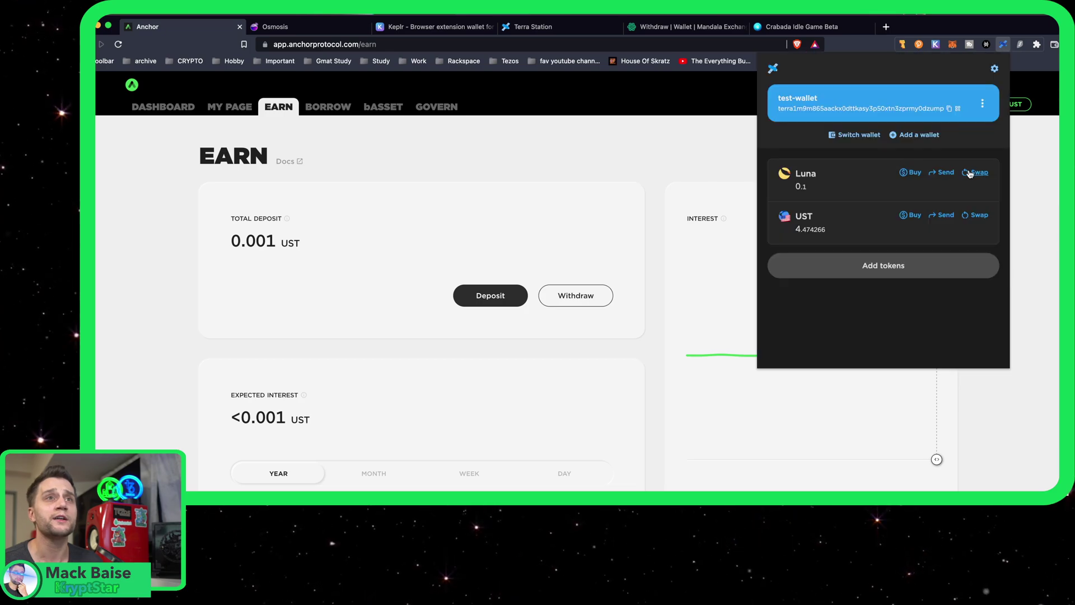
left_click(825, 286)
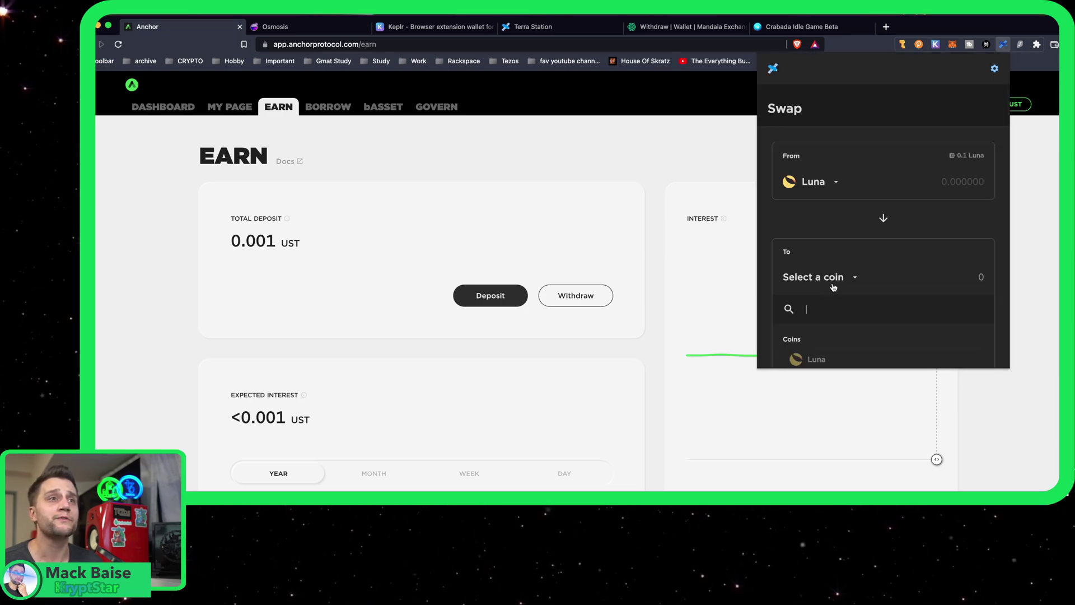
type("us")
left_click(815, 345)
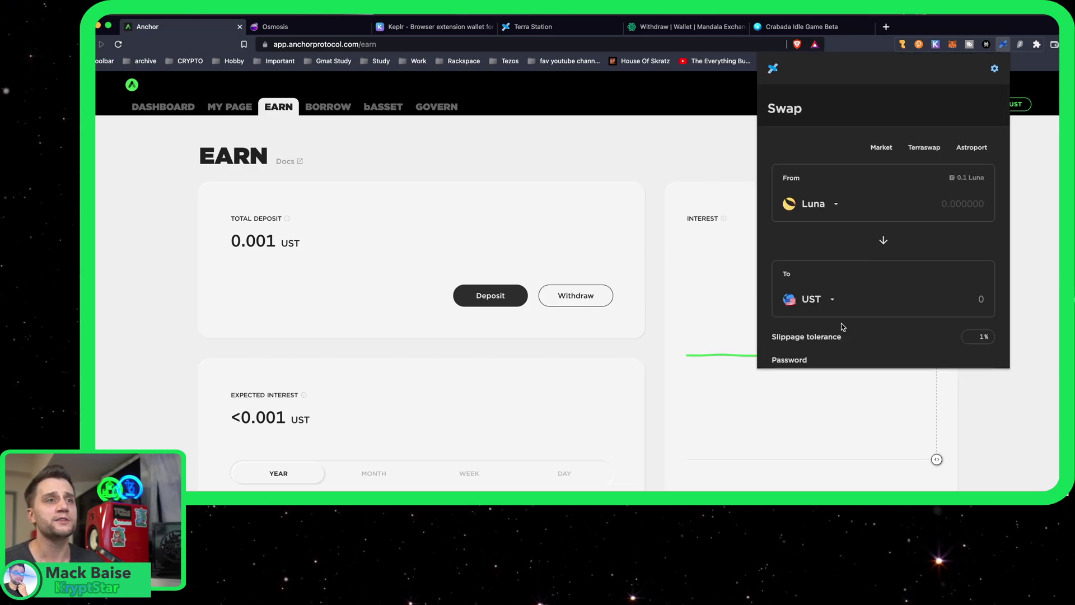
left_click(883, 237)
left_click(1051, 240)
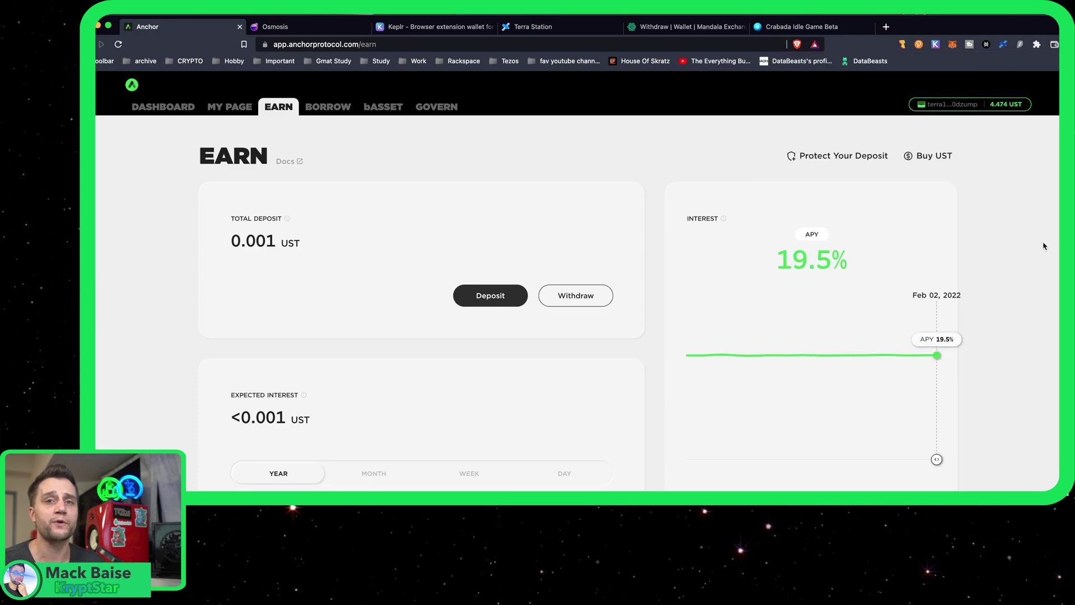
From Osmosis Assets, IBC-deposit the full Terra UST balance and approve it in Keplr.
left_click(311, 28)
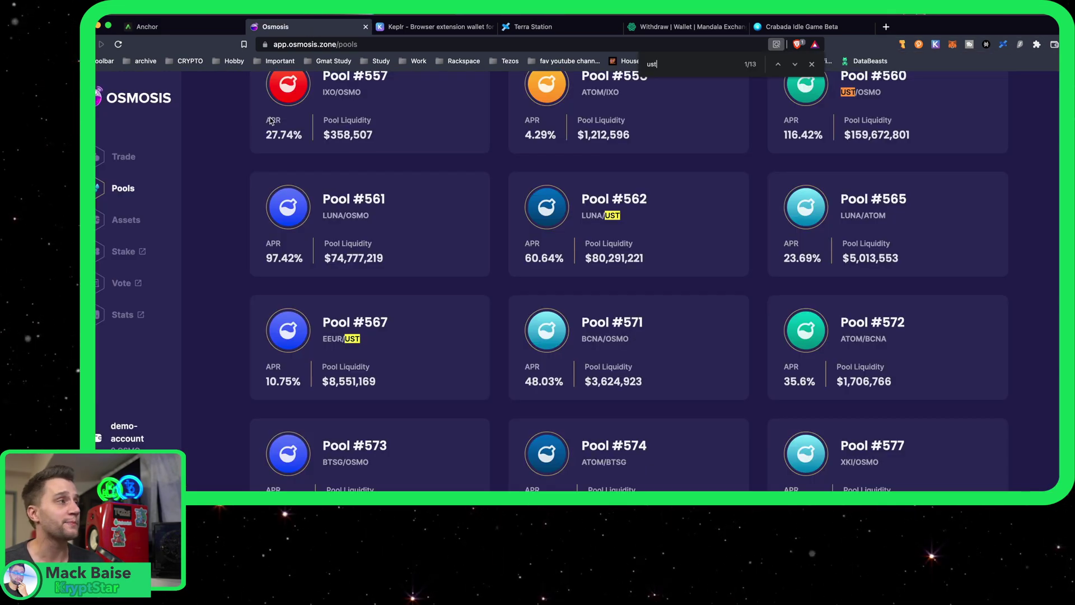
left_click(123, 220)
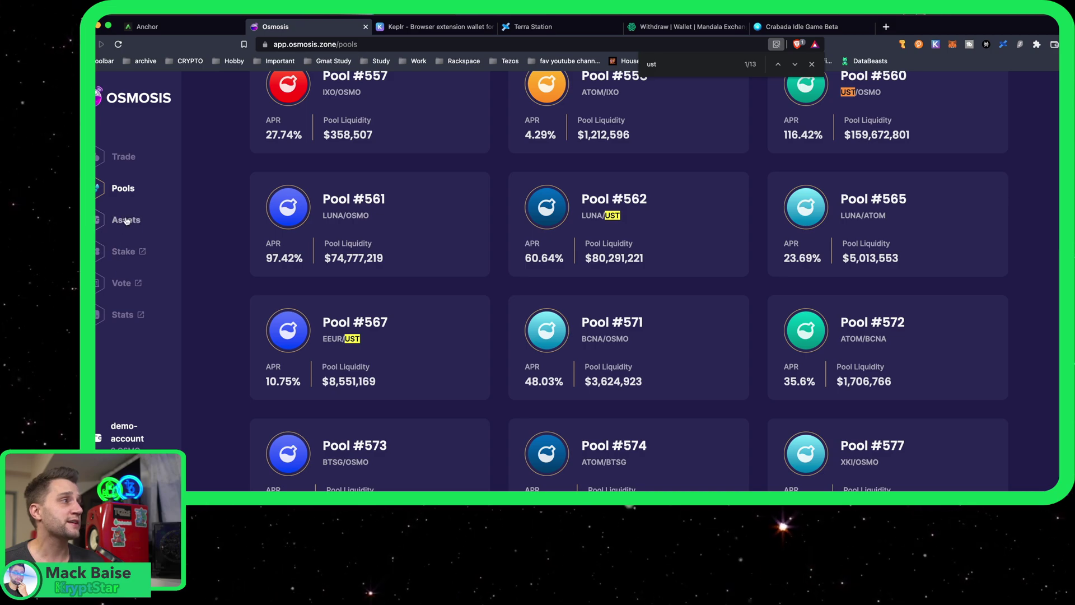
scroll(252, 213, "up", 15)
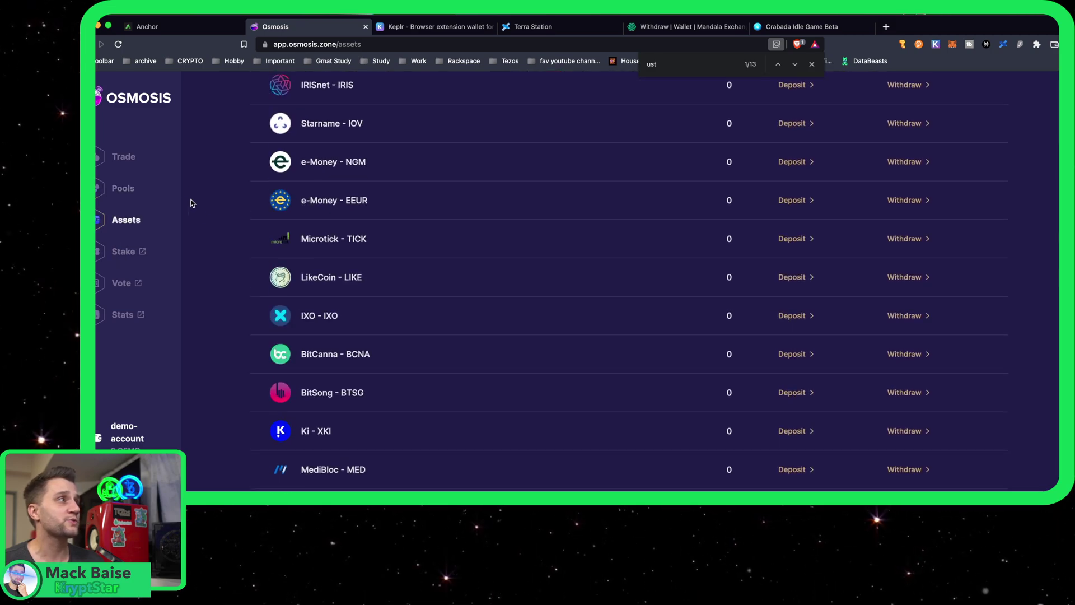
scroll(472, 213, "up", 4)
scroll(532, 269, "down", 5)
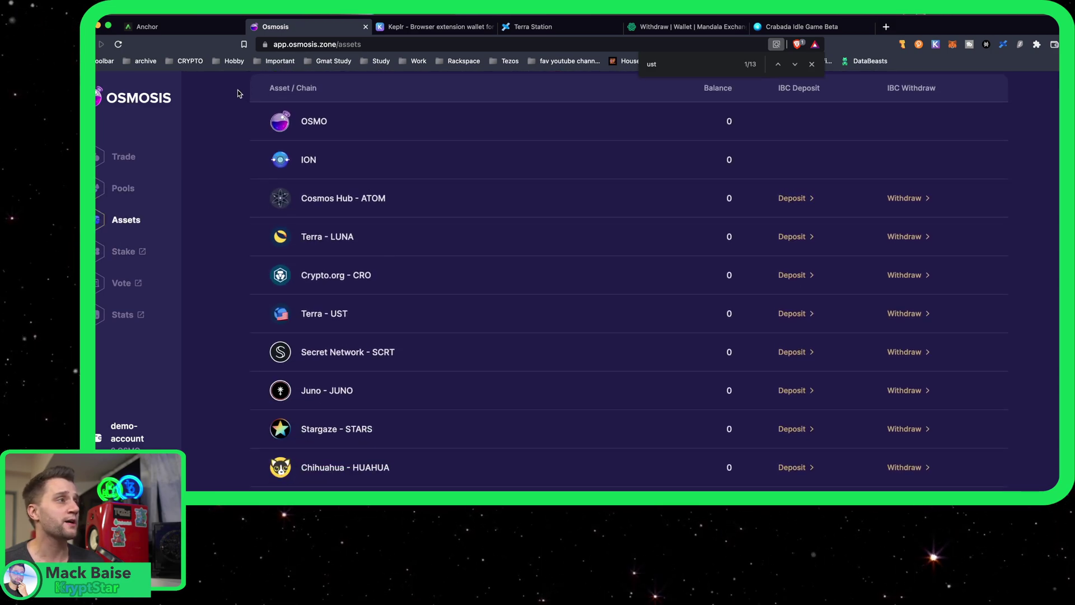
scroll(596, 395, "down", 2)
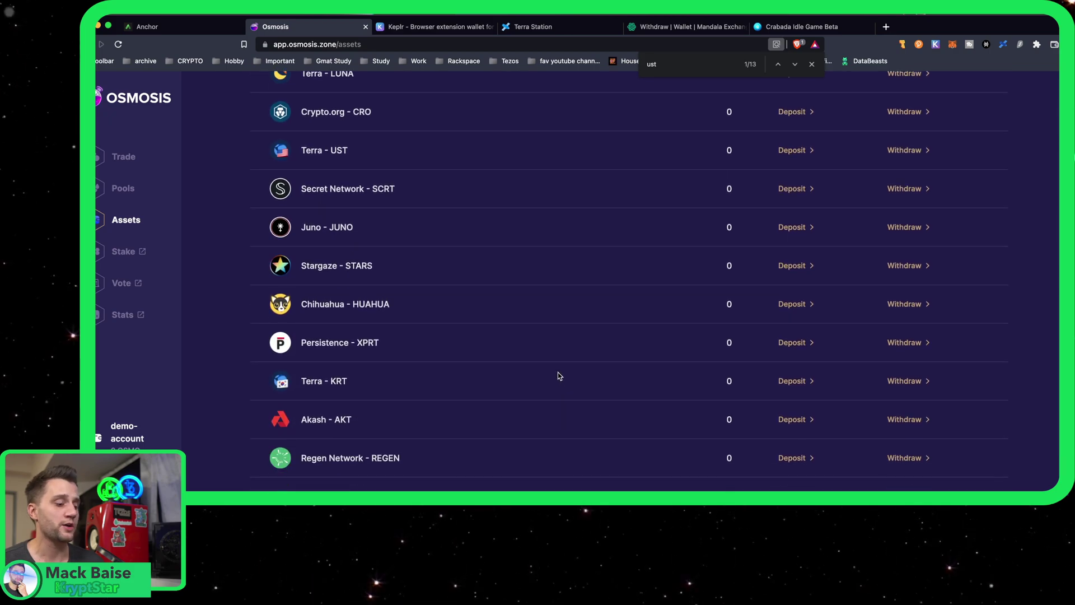
scroll(558, 373, "up", 5)
left_click(791, 424)
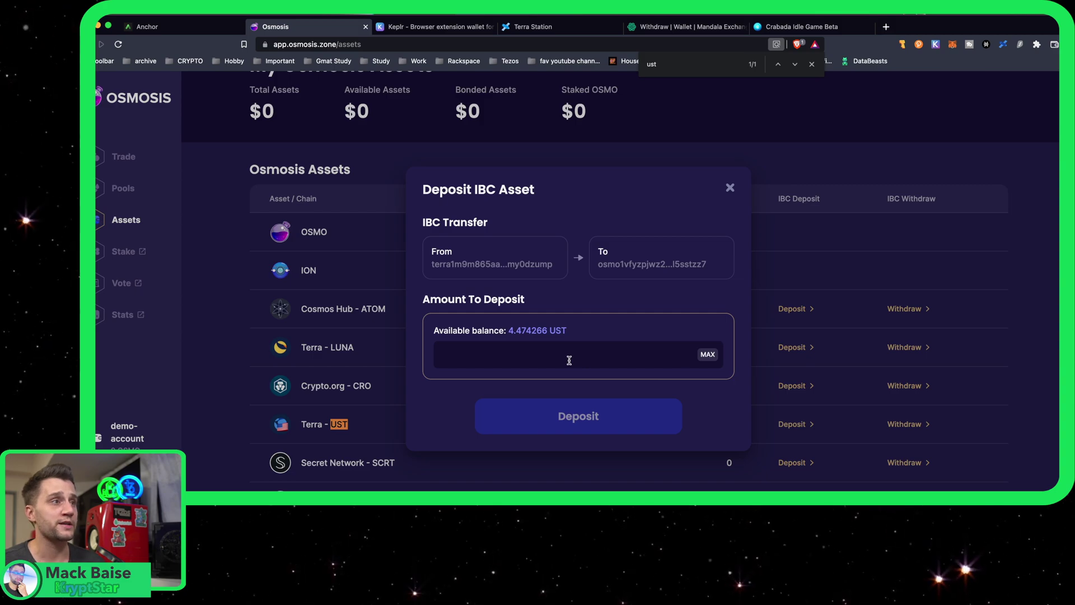
left_click(707, 354)
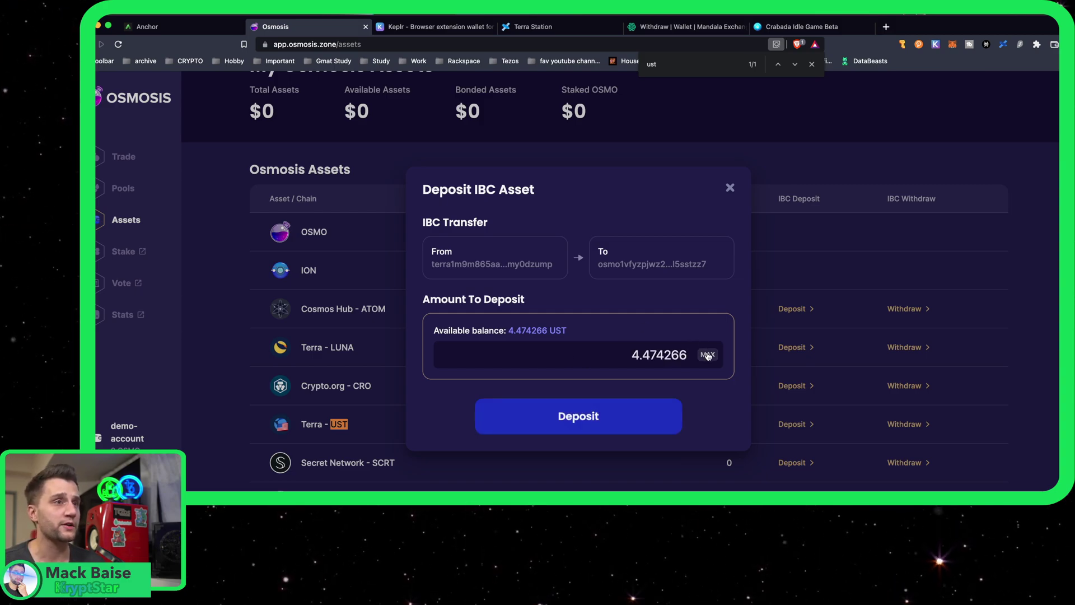
left_click(588, 424)
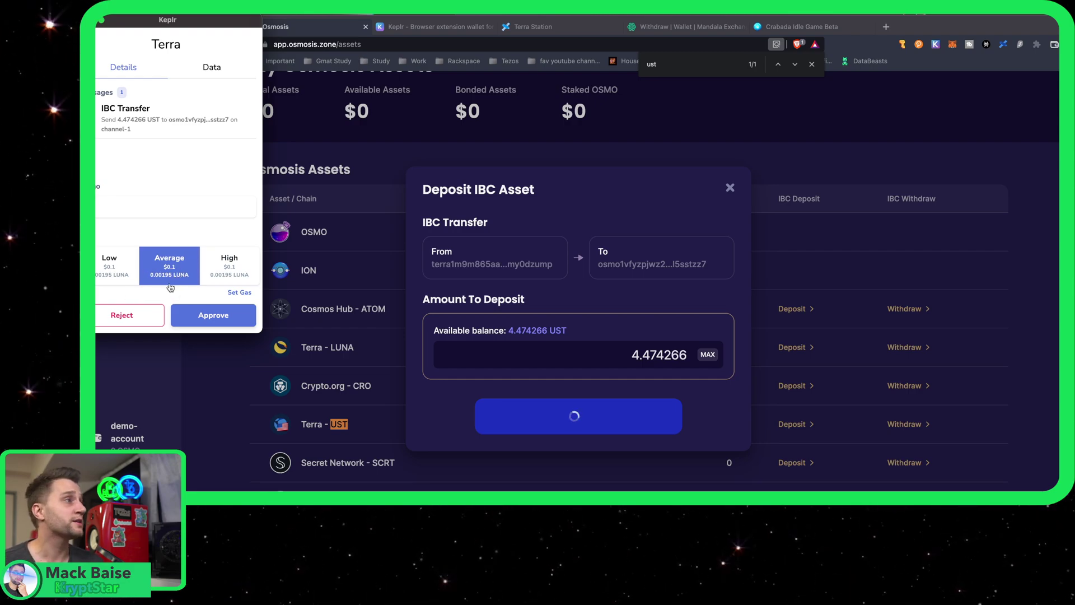
left_click(206, 317)
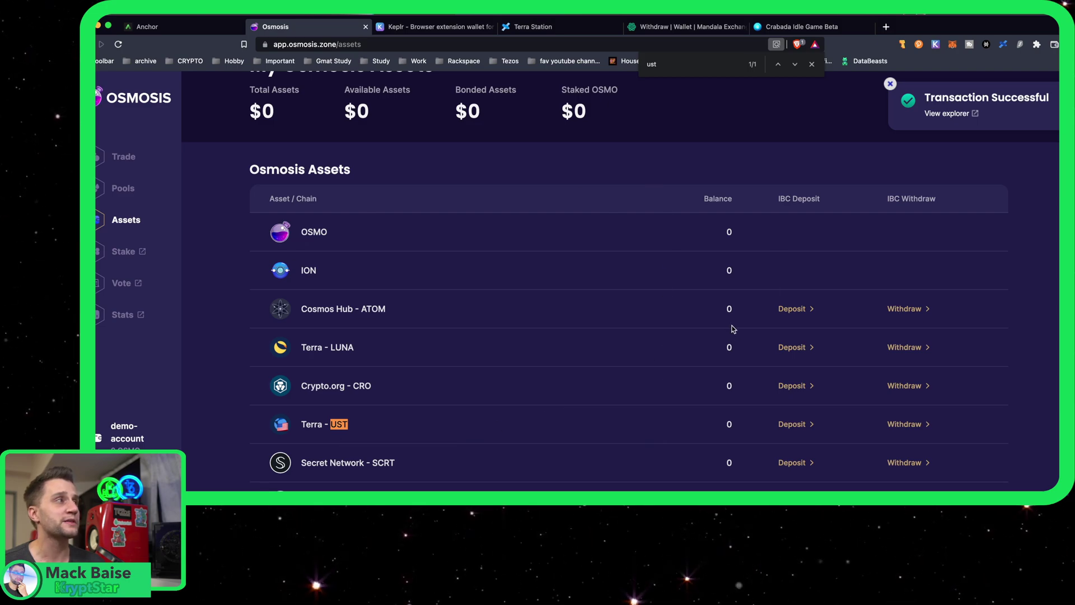
Confirm 4.474266 UST now appears under Assets and go to the Trade page.
left_click(811, 63)
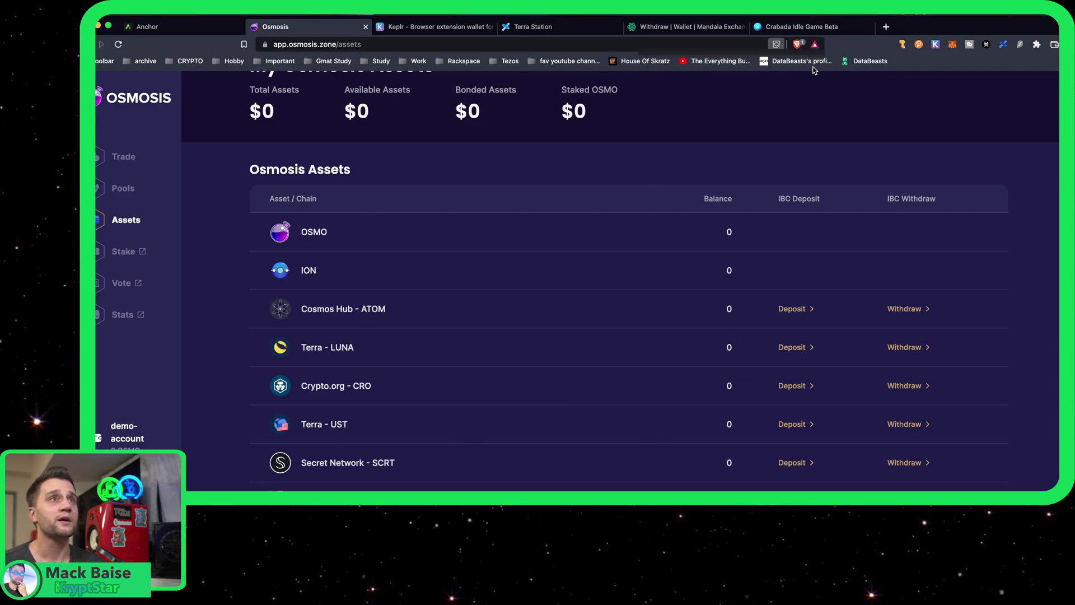
scroll(806, 134, "down", 5)
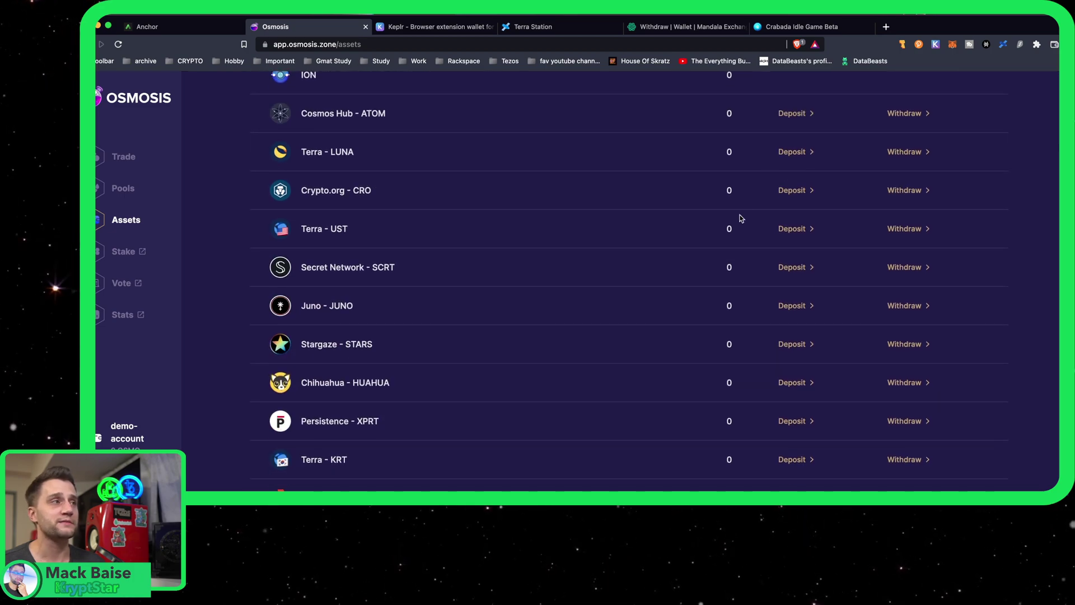
scroll(800, 140, "up", 5)
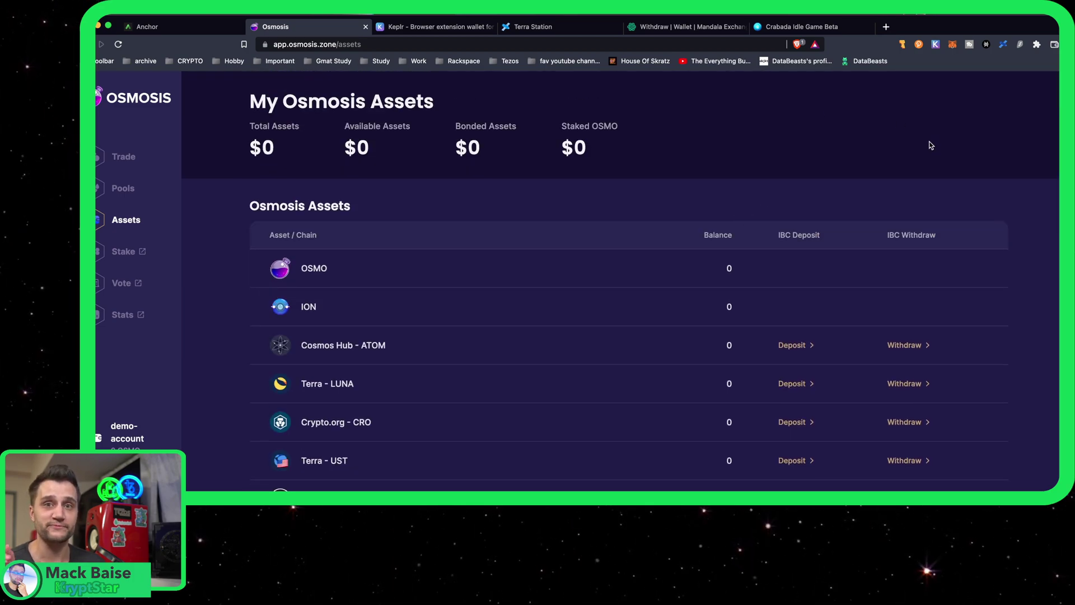
scroll(644, 224, "down", 4)
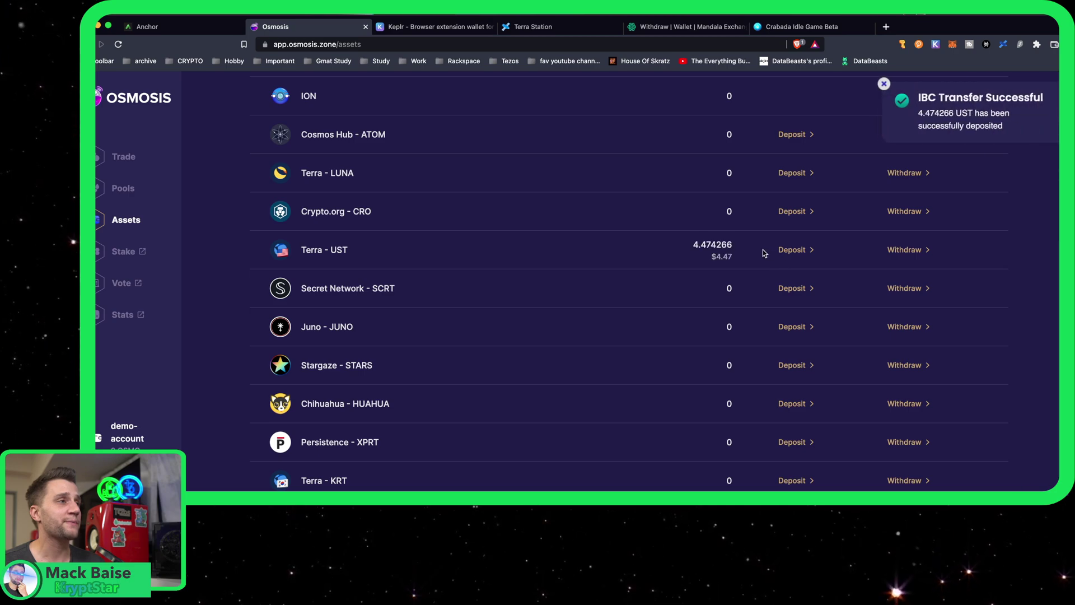
scroll(732, 300, "up", 2)
scroll(438, 313, "down", 1)
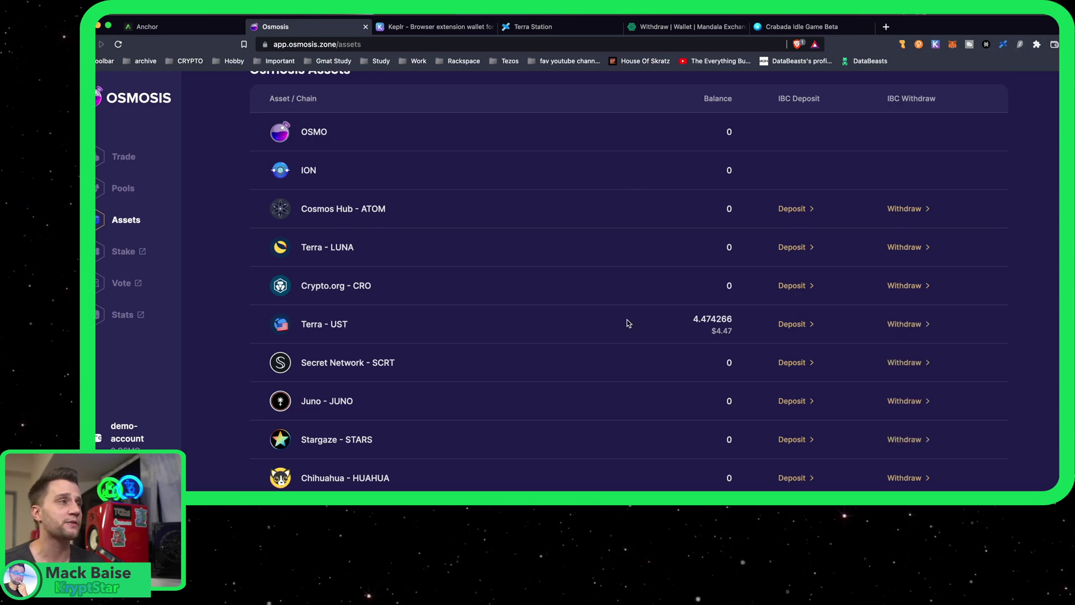
left_click(124, 159)
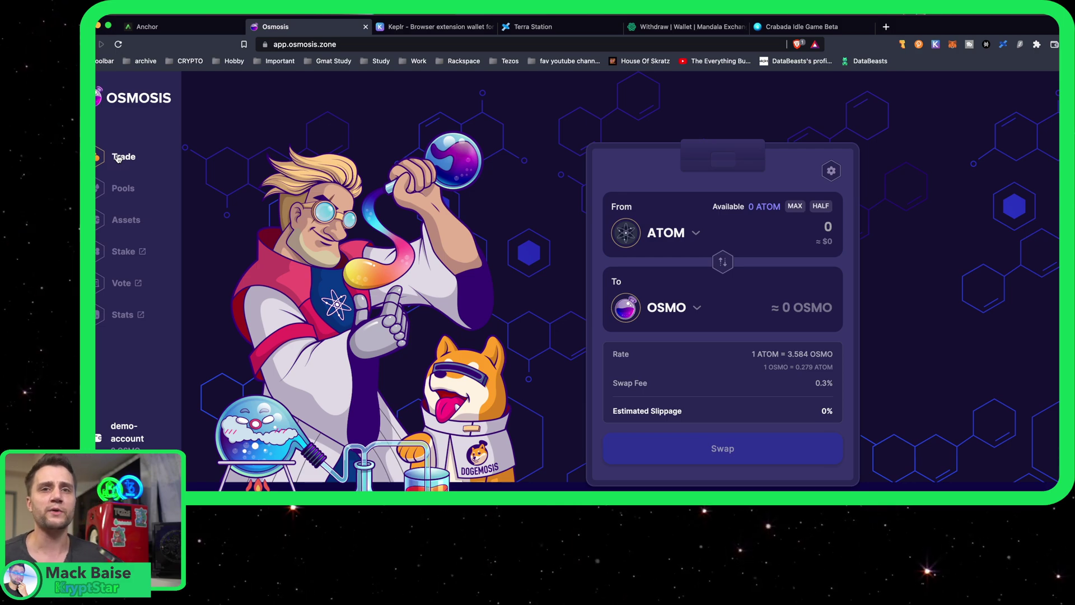
Swap half the UST (2.237133) for about 0.04324 LUNA and approve it in Keplr.
left_click(664, 234)
type("ust")
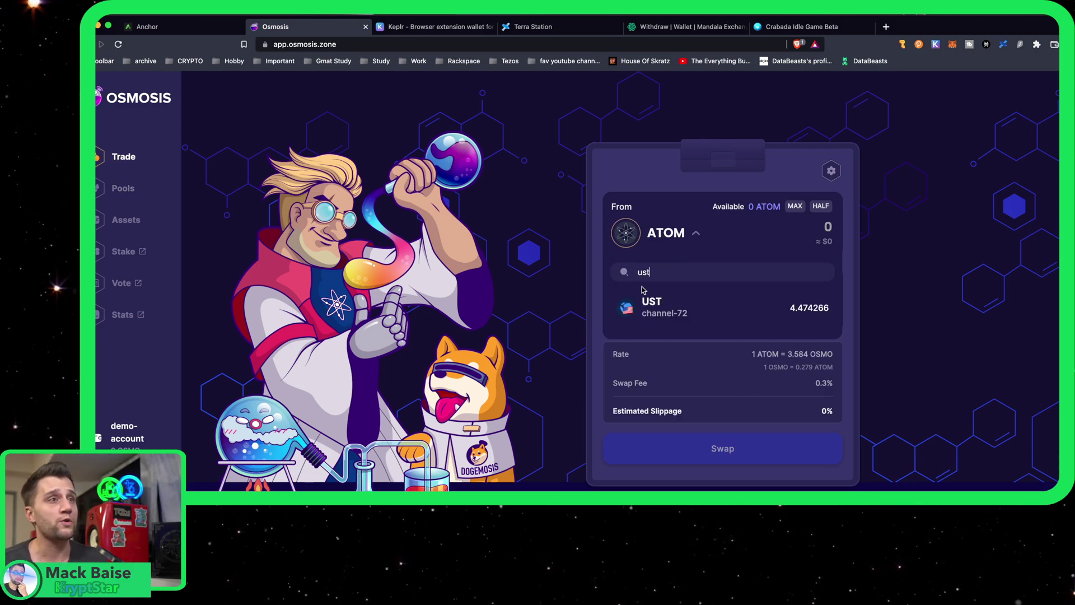
left_click(650, 305)
left_click(661, 307)
type("luna")
left_click(645, 378)
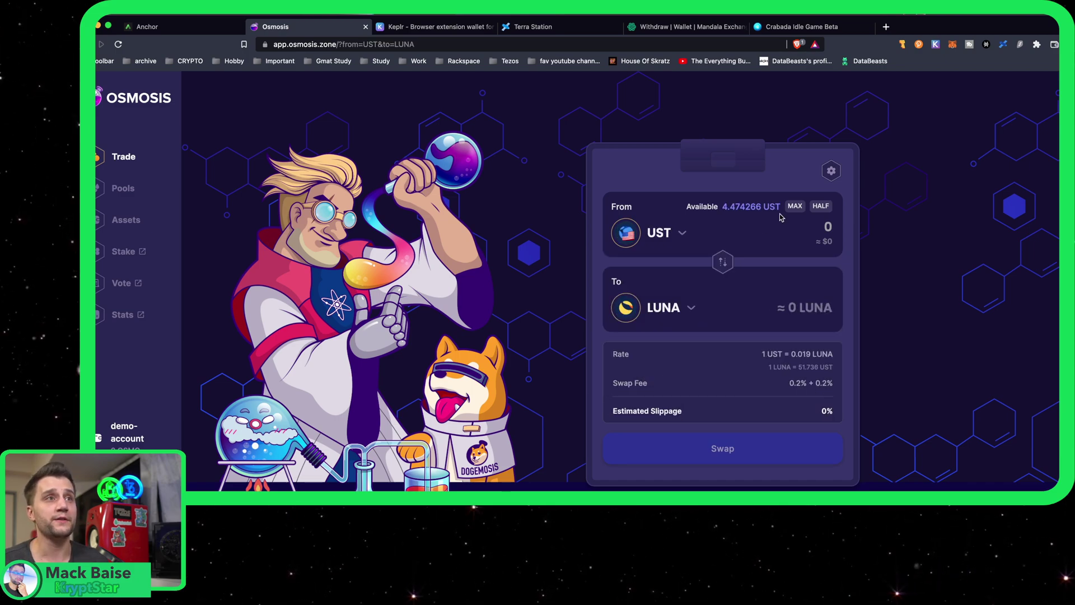
left_click(821, 207)
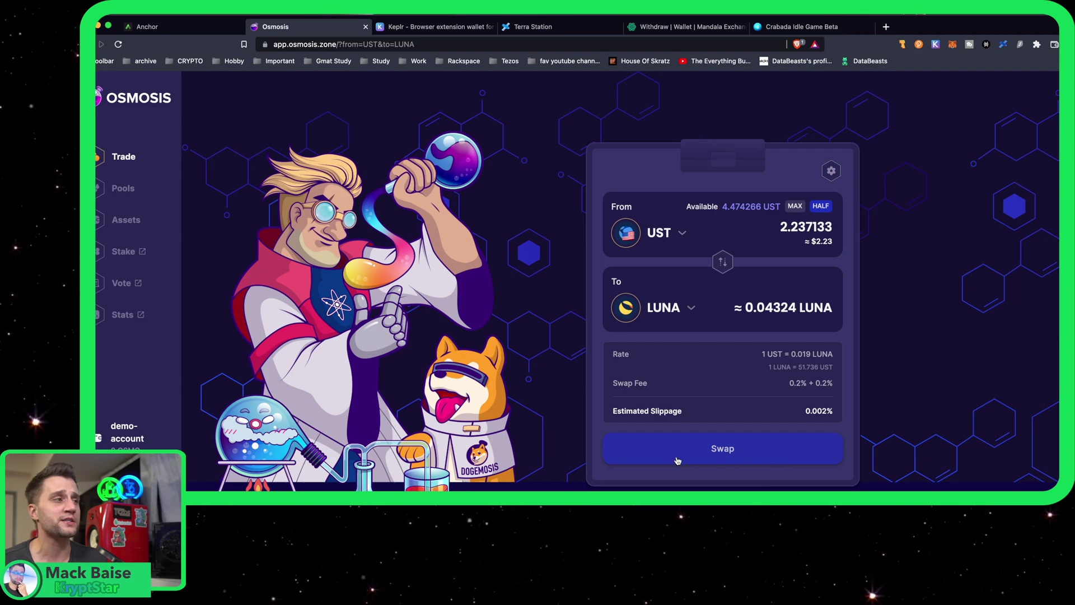
left_click(756, 455)
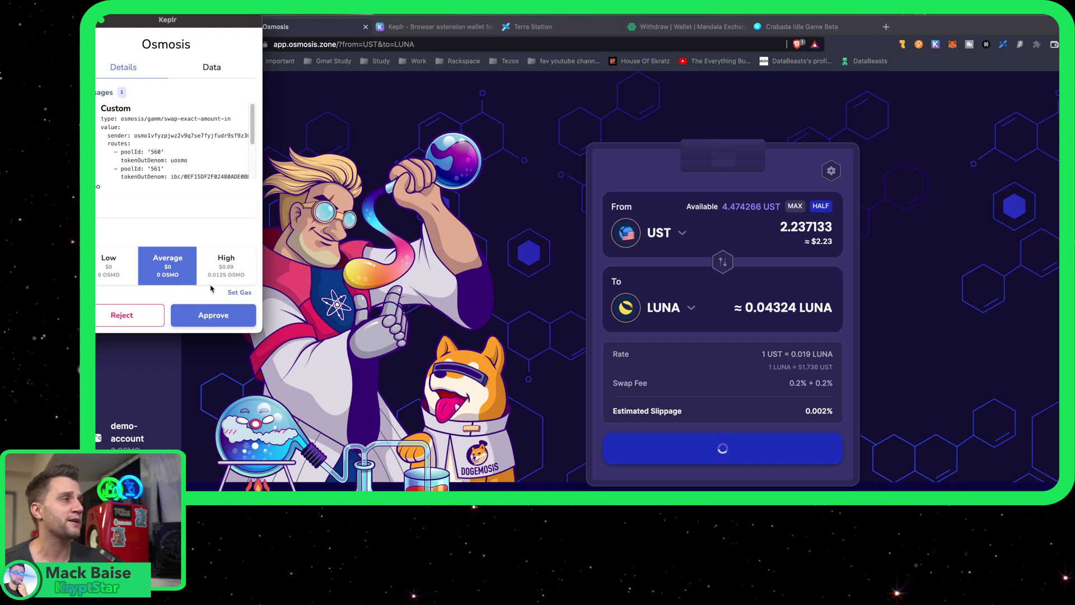
left_click(214, 317)
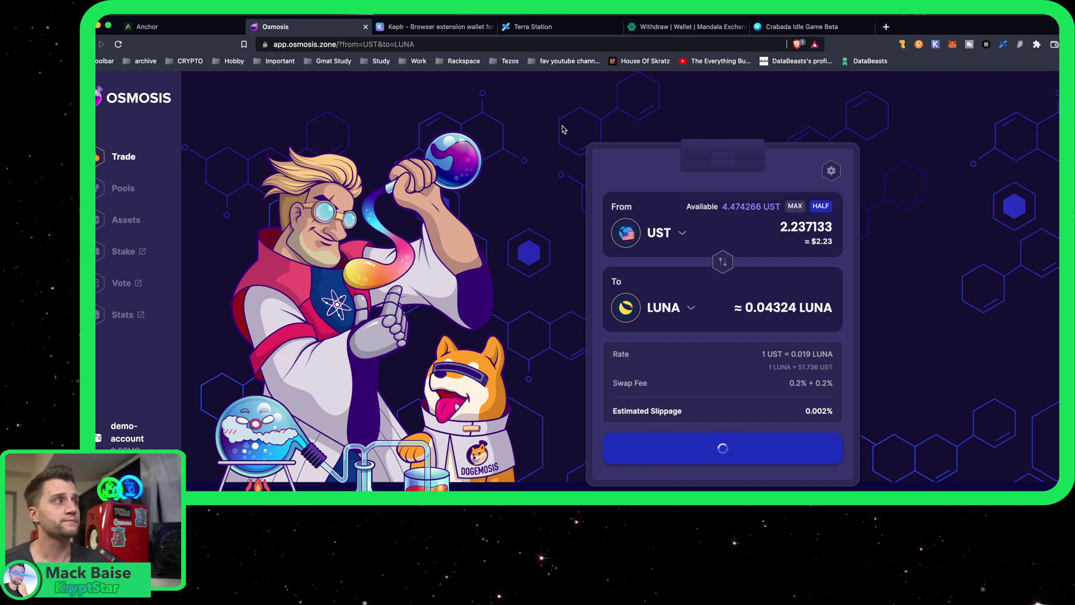
Search the pool list for 'ust' and 'luna' and open Pool #562 LUNA/UST.
left_click(122, 188)
scroll(485, 243, "down", 8)
key("super+f")
type("u")
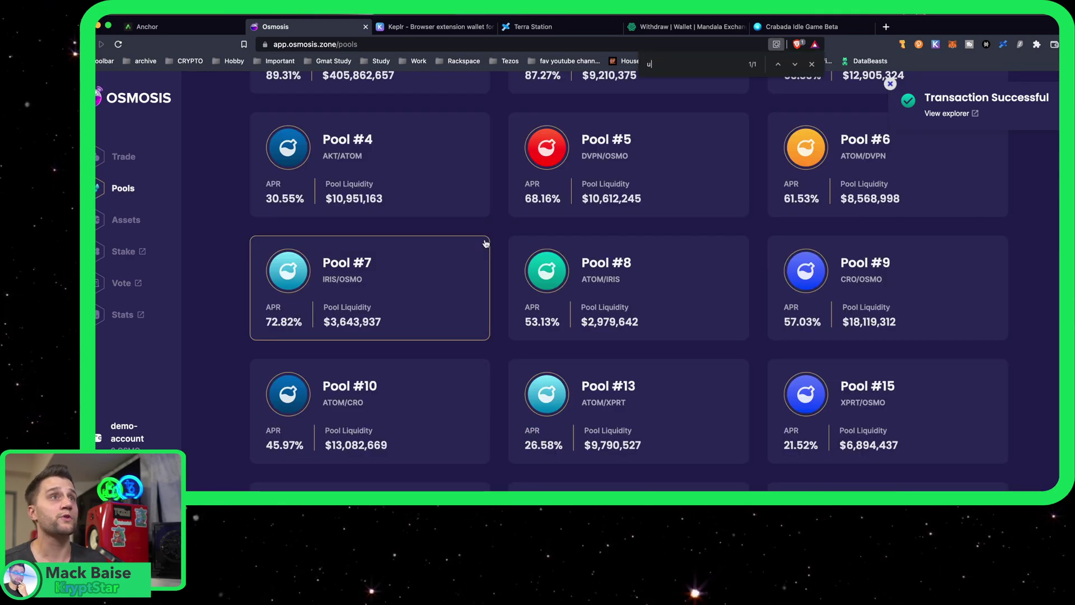
type("st")
key("Return")
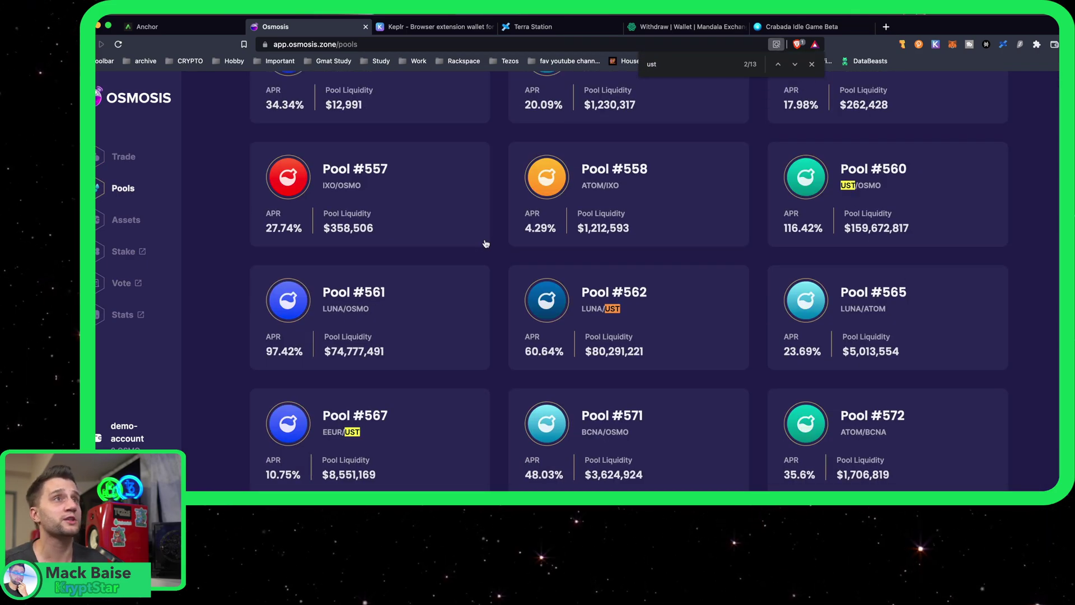
key("BackSpace")
key("BackSpace")
key("BackSpace")
type("luna")
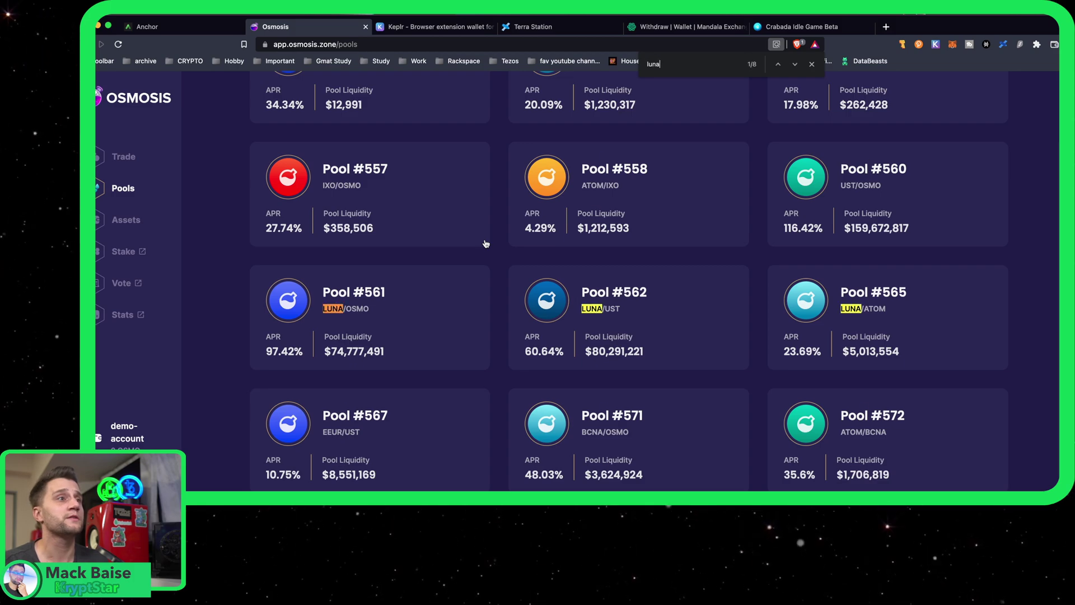
left_click(650, 307)
scroll(719, 322, "up", 7)
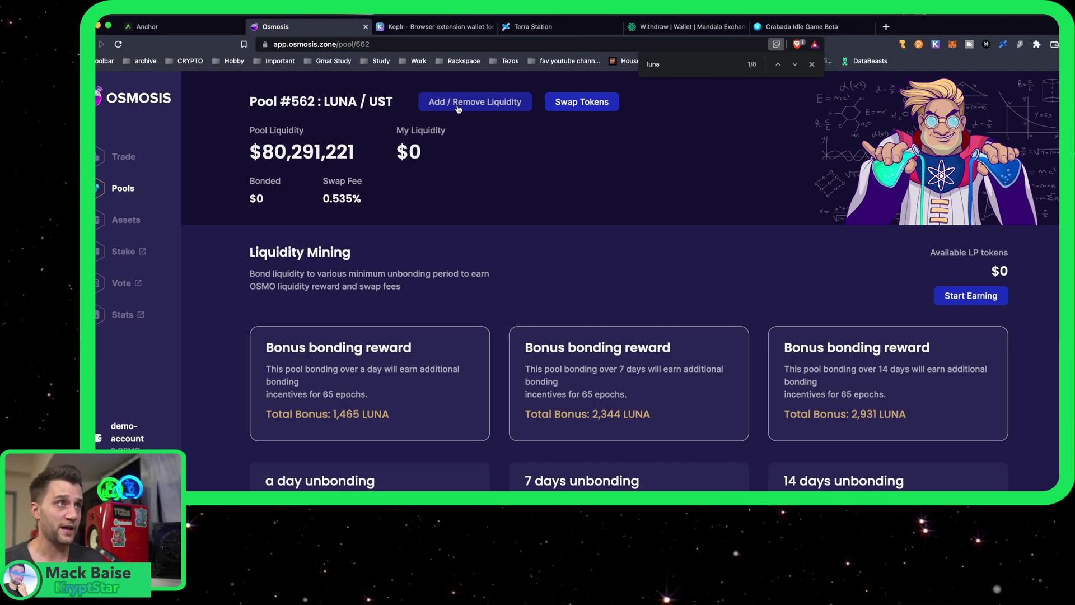
Add the full 0.043067 LUNA with 2.225203 UST to Pool #562, approved in Keplr.
left_click(479, 107)
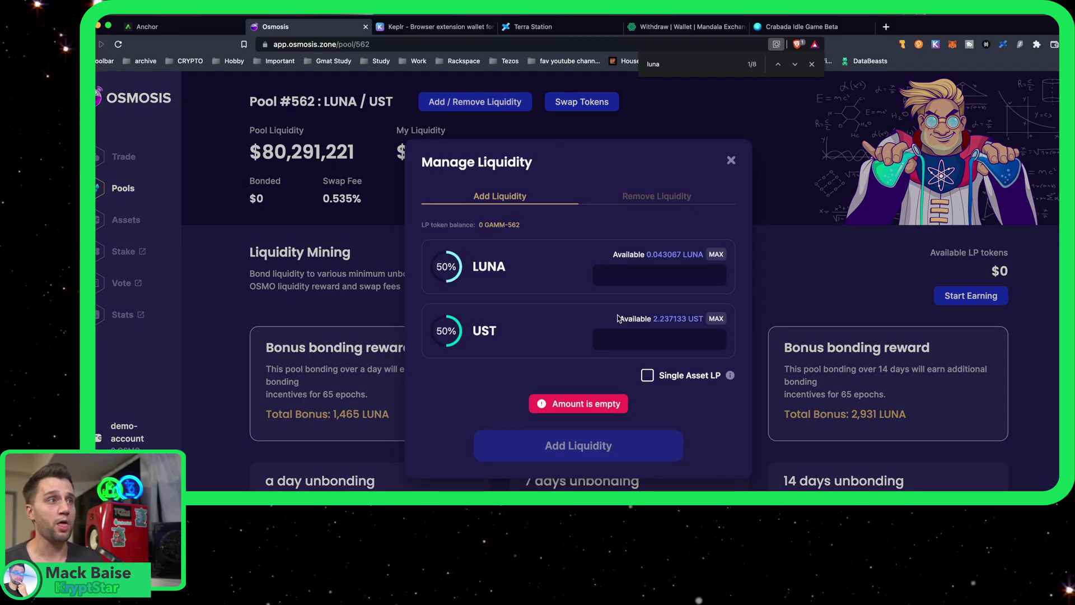
left_click(717, 255)
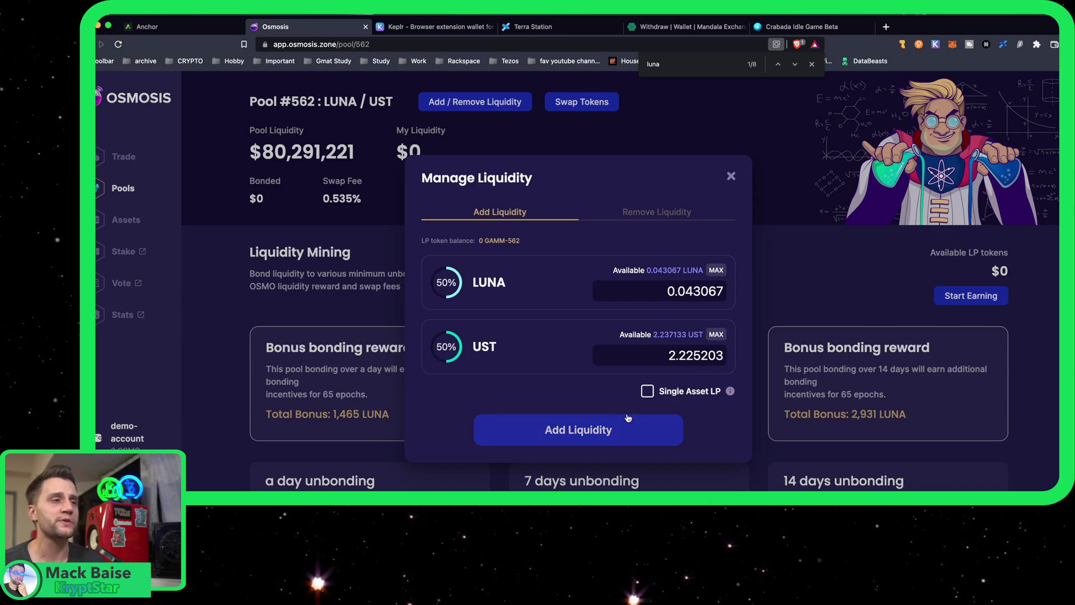
left_click(605, 430)
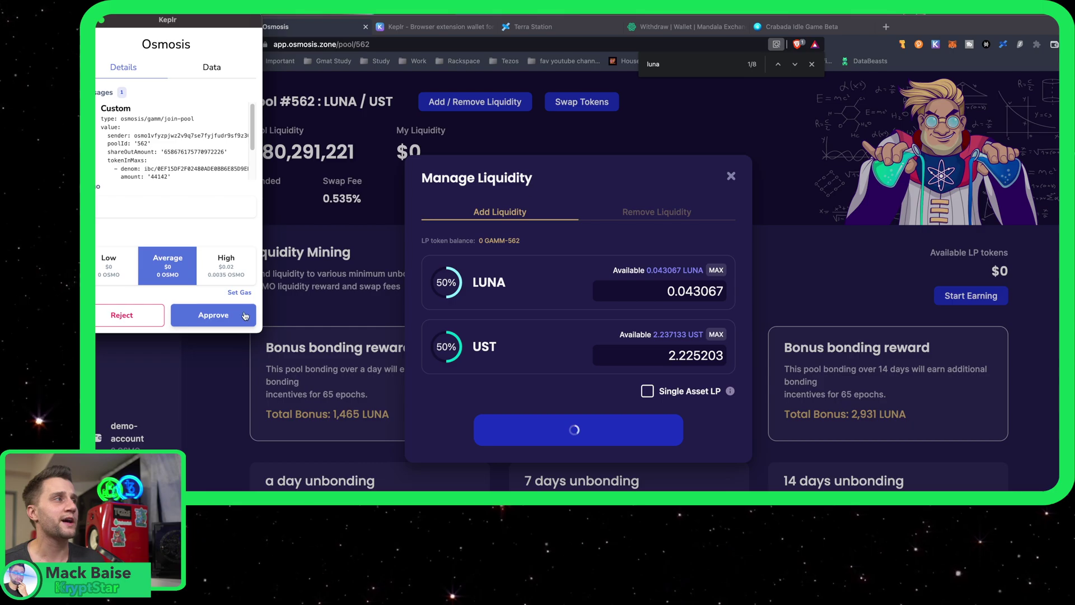
left_click(213, 312)
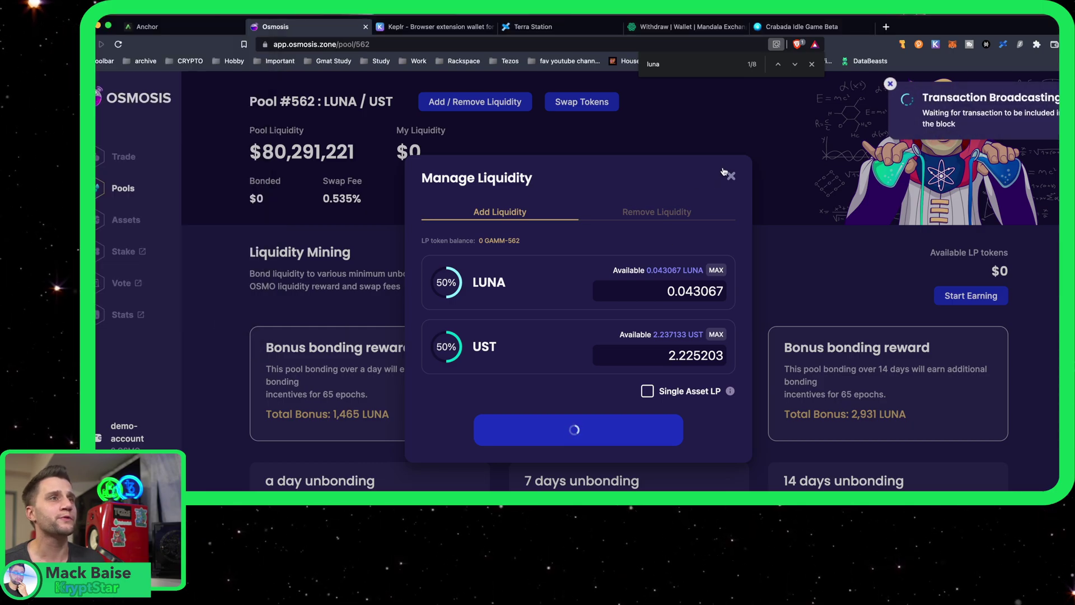
scroll(667, 283, "down", 5)
scroll(666, 281, "up", 5)
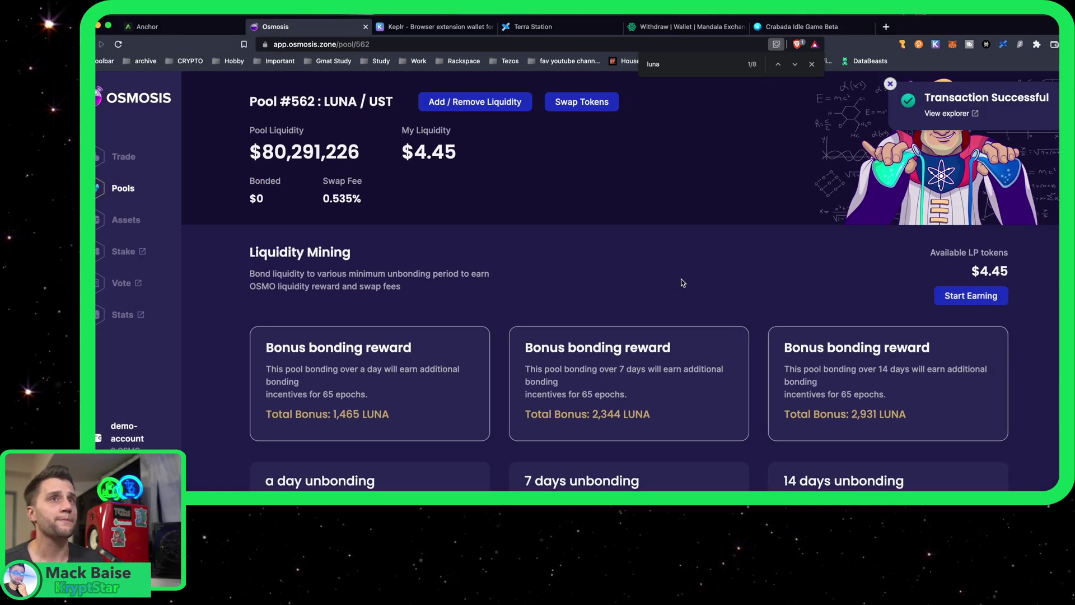
Bond all 0.658676 GAMM/562 LP tokens for the 14-day period, approved in Keplr.
left_click(988, 299)
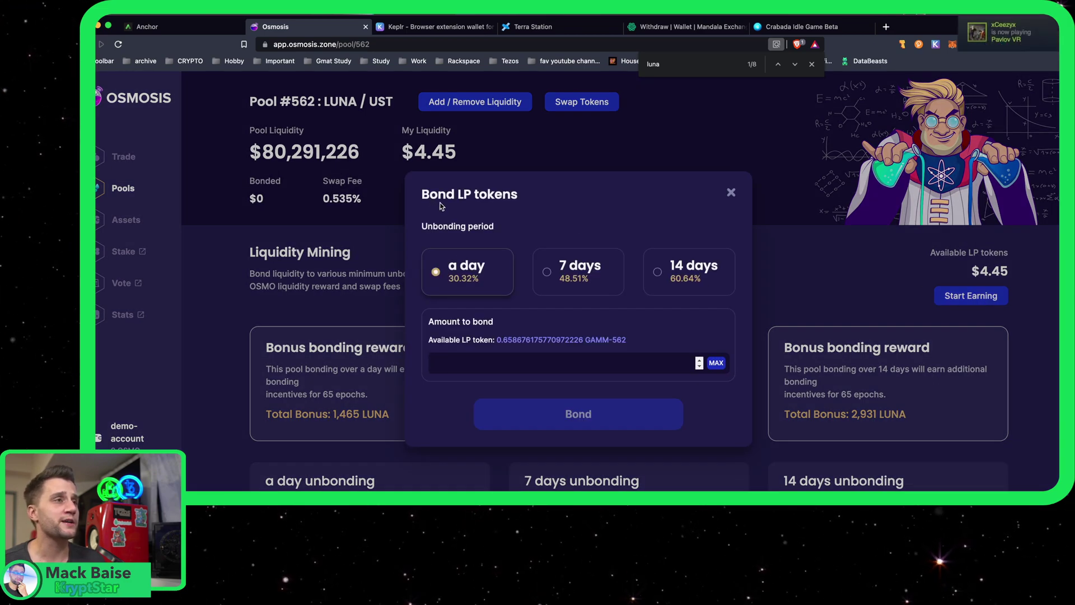
left_click_drag(464, 194, 559, 202)
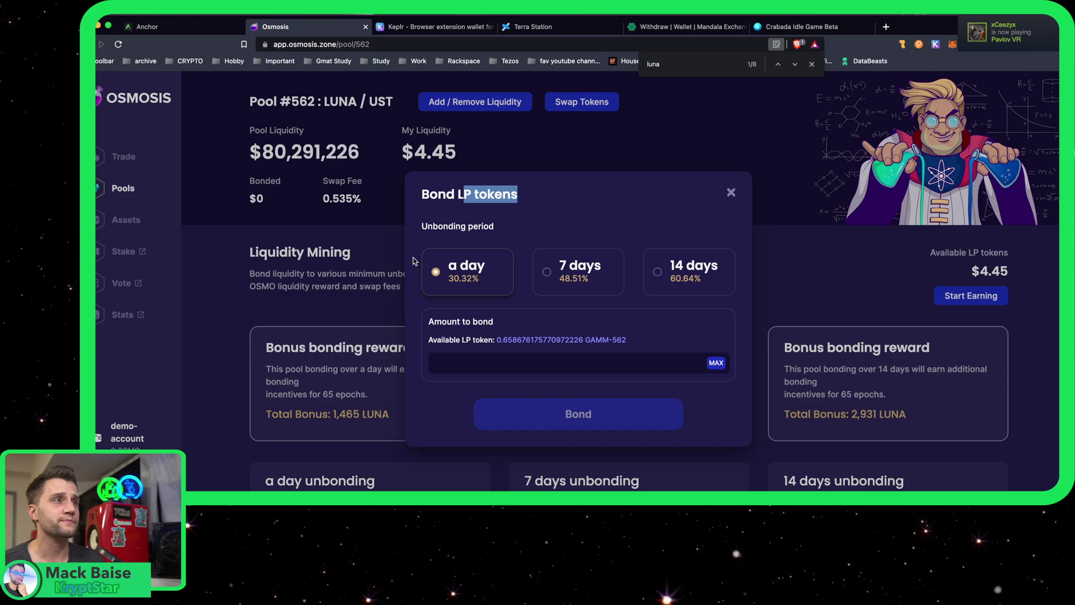
left_click_drag(428, 225, 543, 240)
left_click(658, 280)
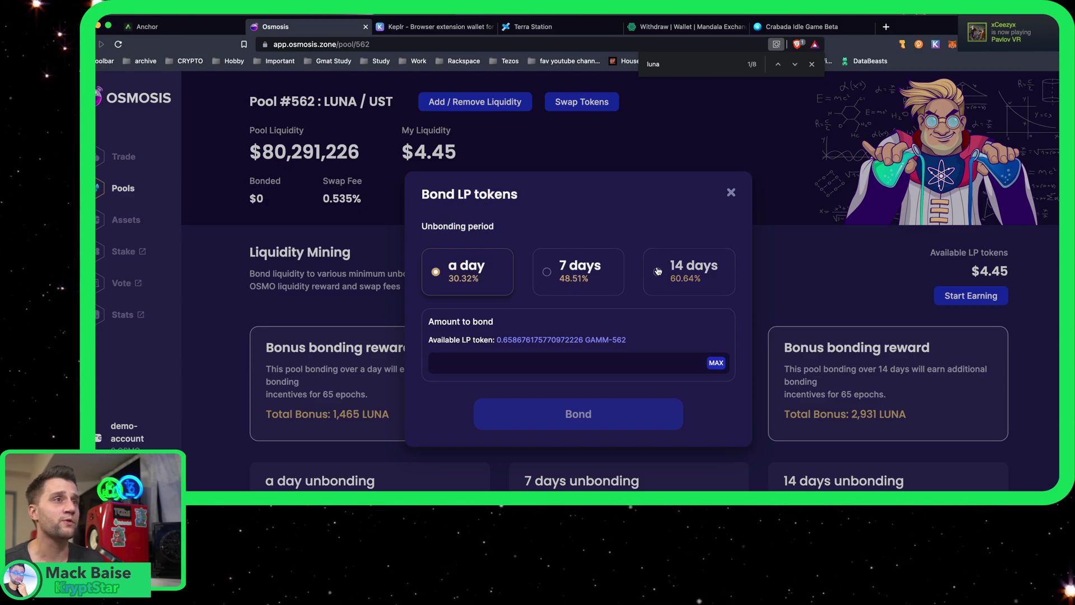
left_click(716, 361)
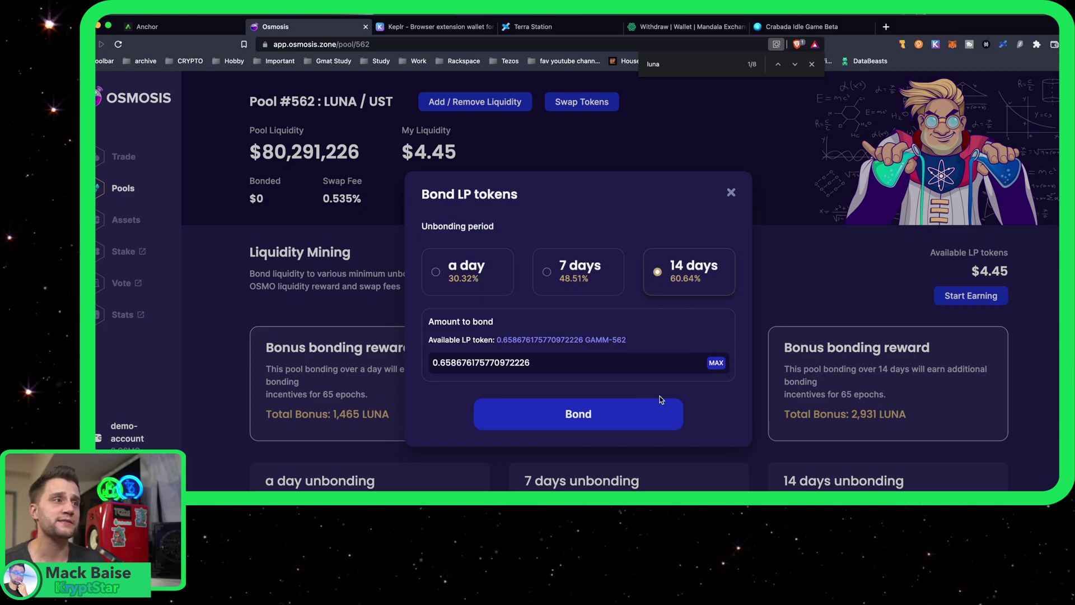
left_click_drag(435, 362, 590, 365)
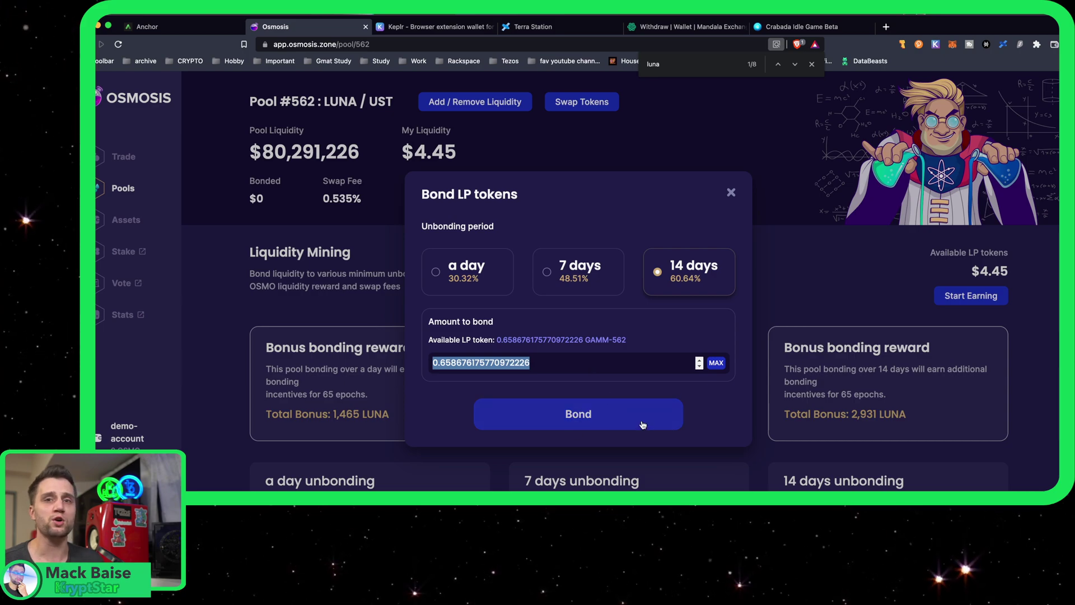
left_click(592, 427)
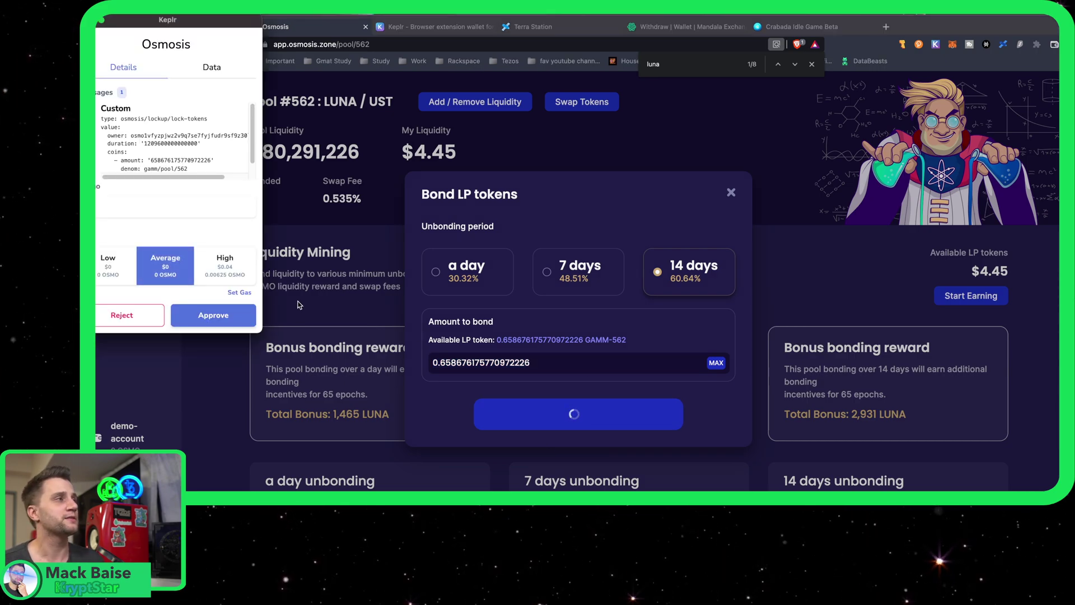
left_click(225, 314)
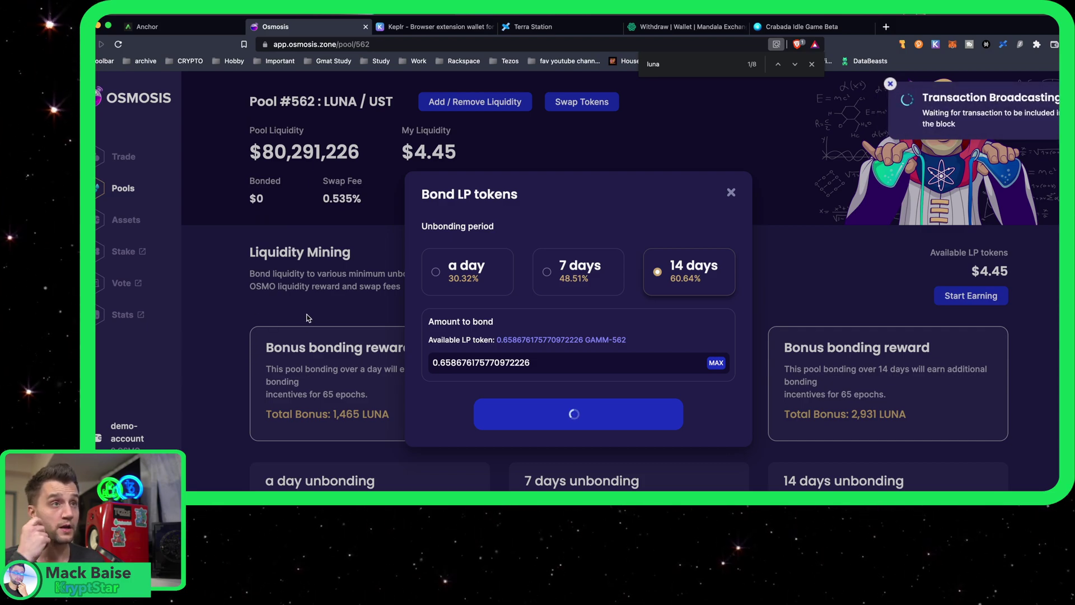
scroll(551, 294, "down", 6)
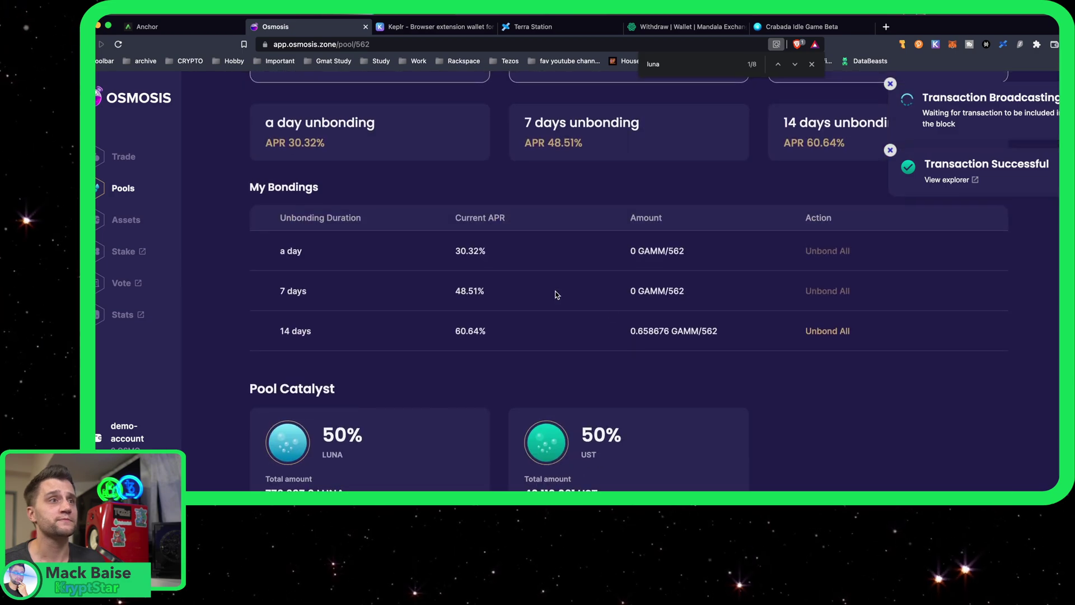
left_click(824, 329)
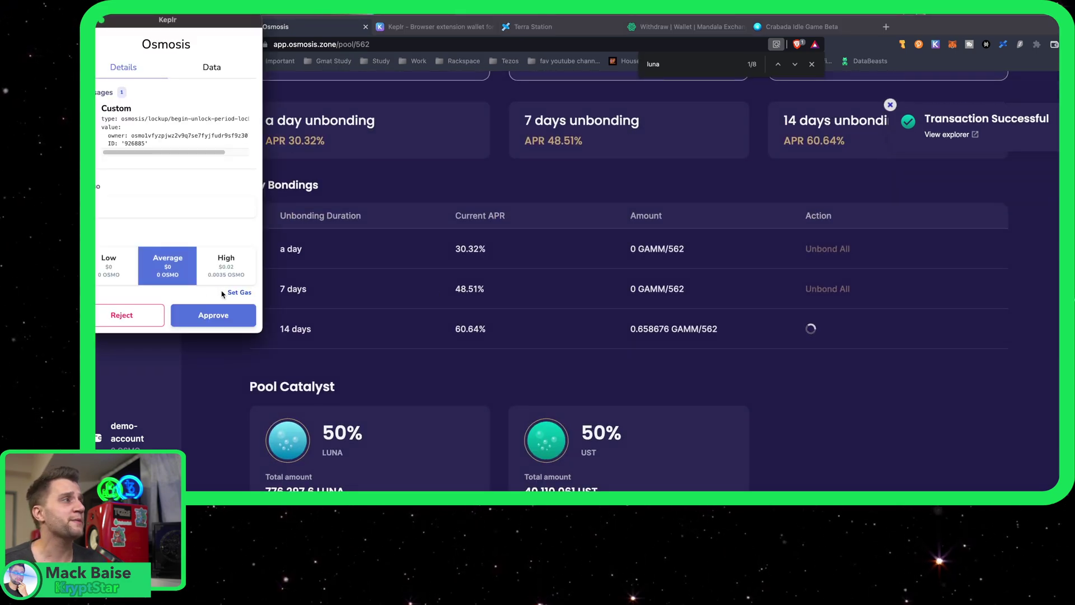
left_click(133, 314)
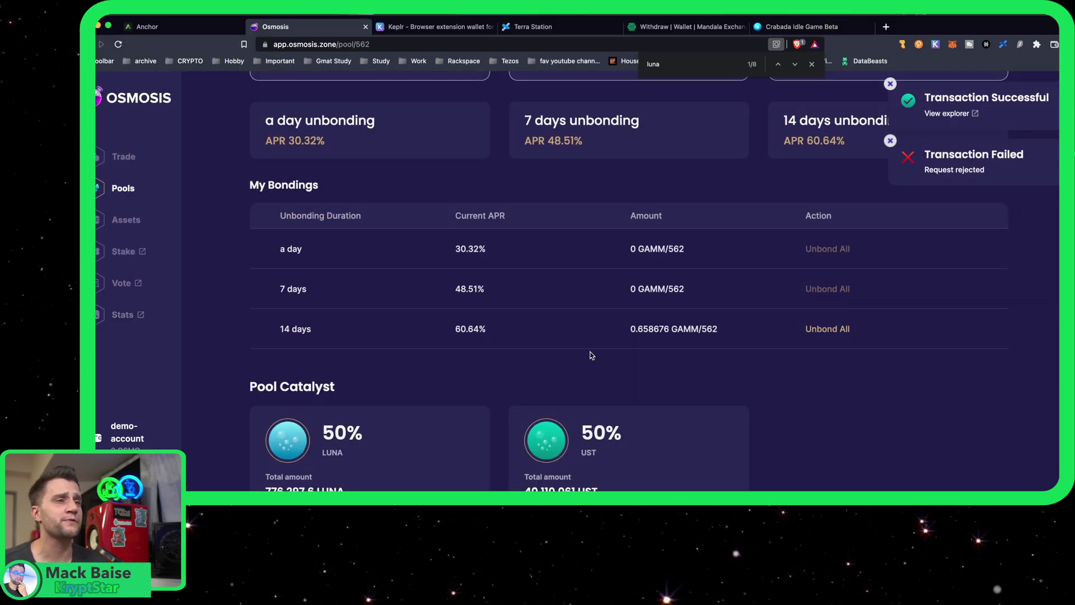
scroll(590, 355, "up", 1)
scroll(592, 353, "up", 5)
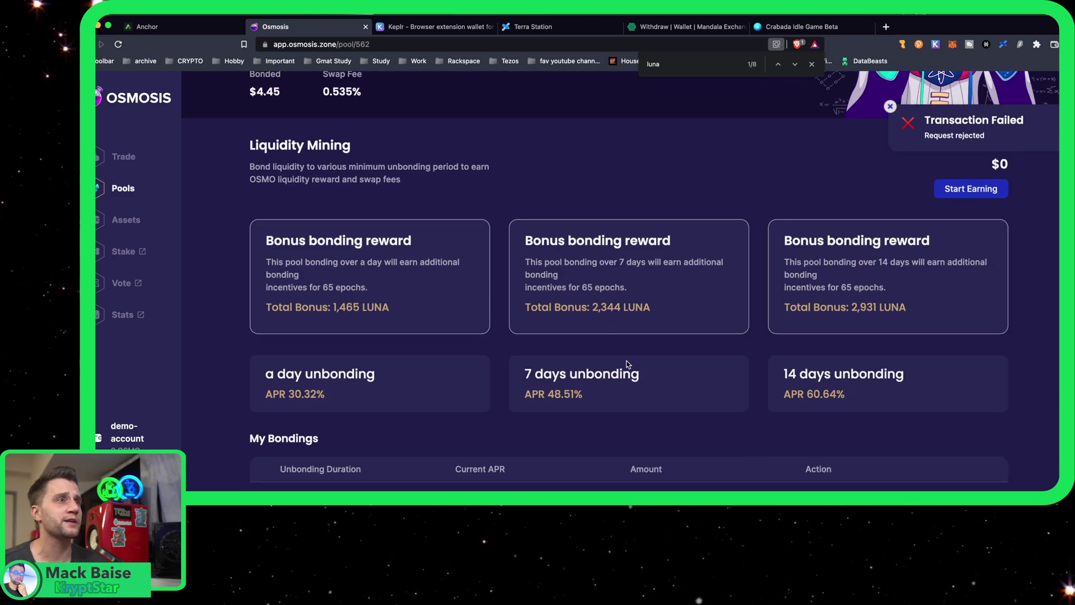
scroll(770, 323, "down", 5)
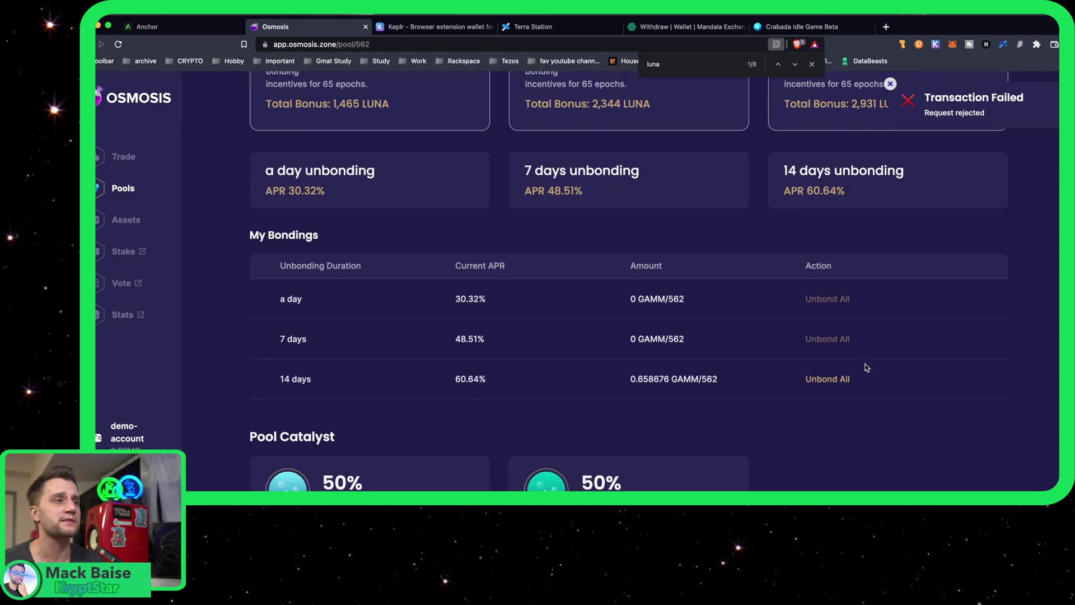
scroll(880, 345, "up", 6)
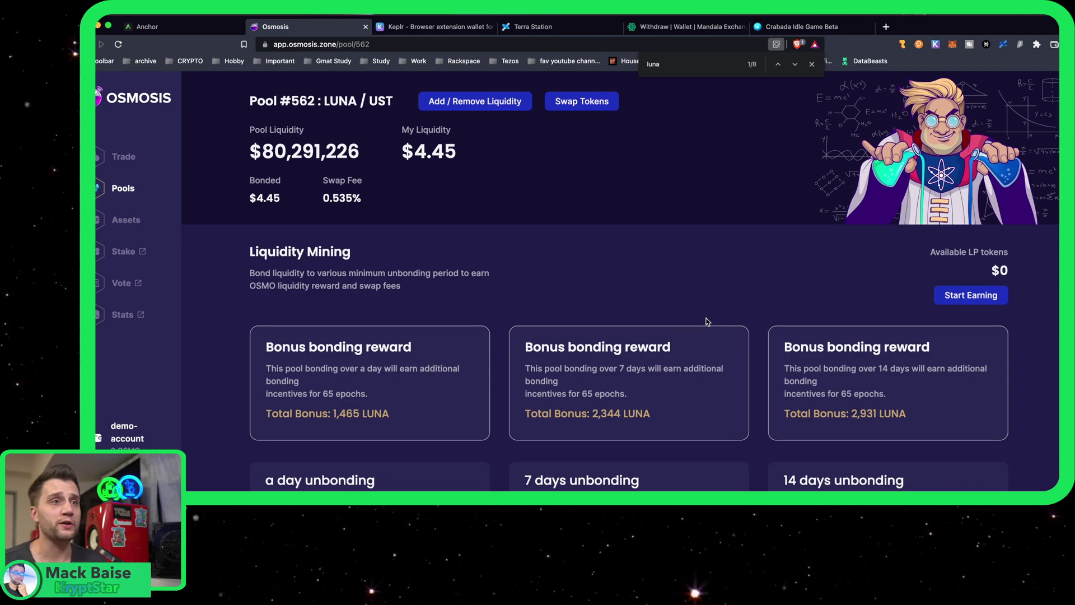
scroll(710, 317, "down", 7)
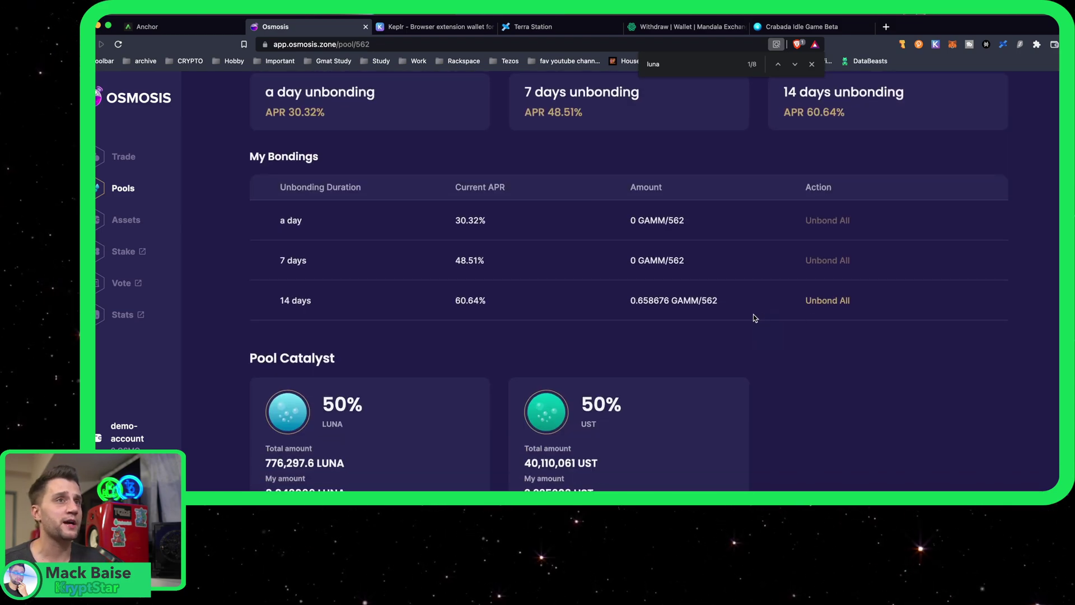
left_click_drag(304, 305, 323, 304)
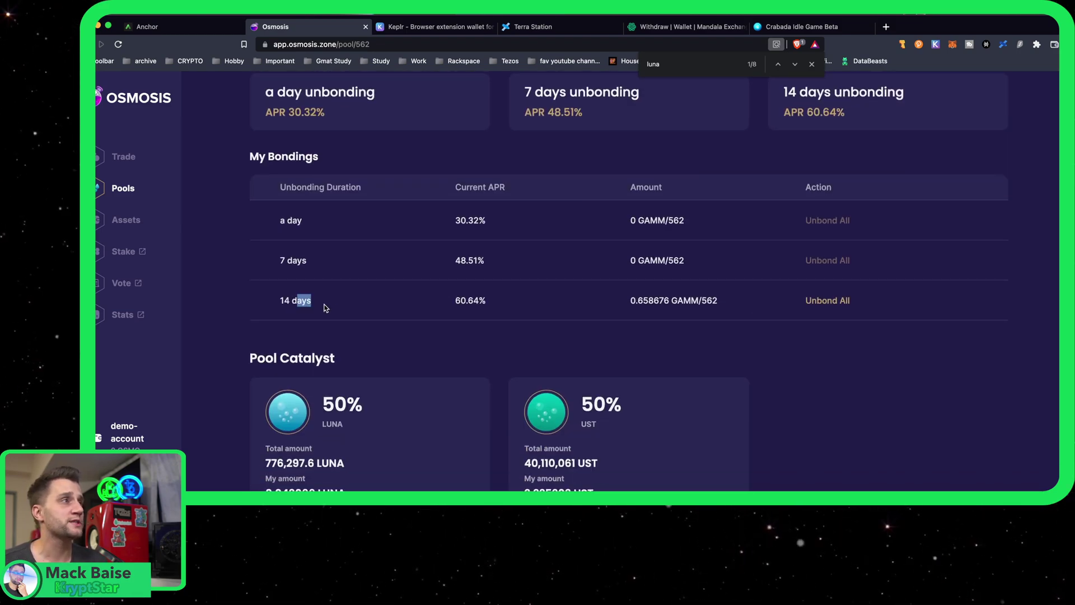